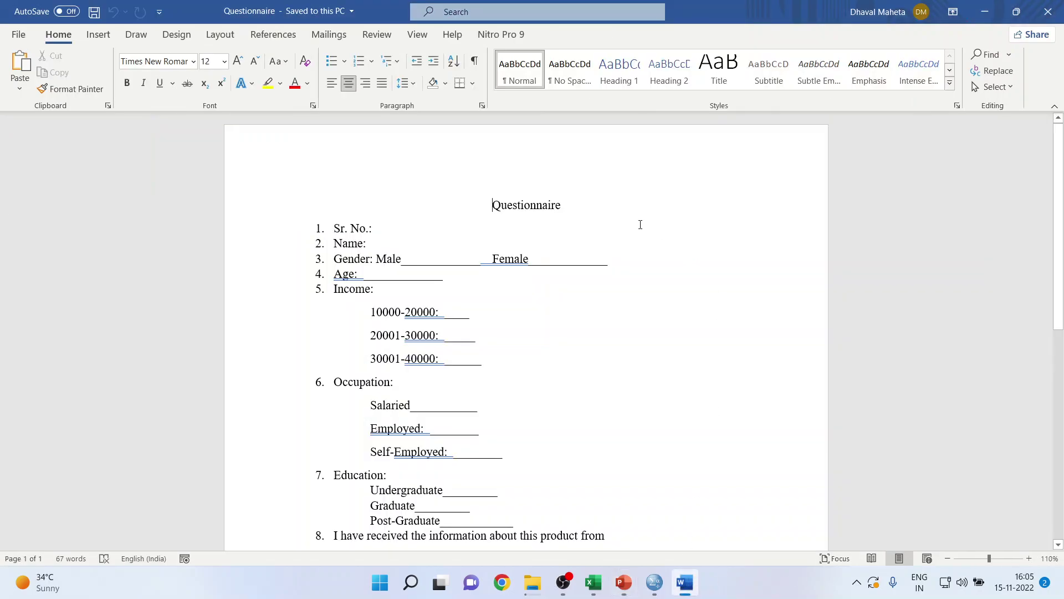
# Read through the Word questionnaire items, then bring up the Book1 workbook of coded responses
pyautogui.scroll(-1, 640, 225)
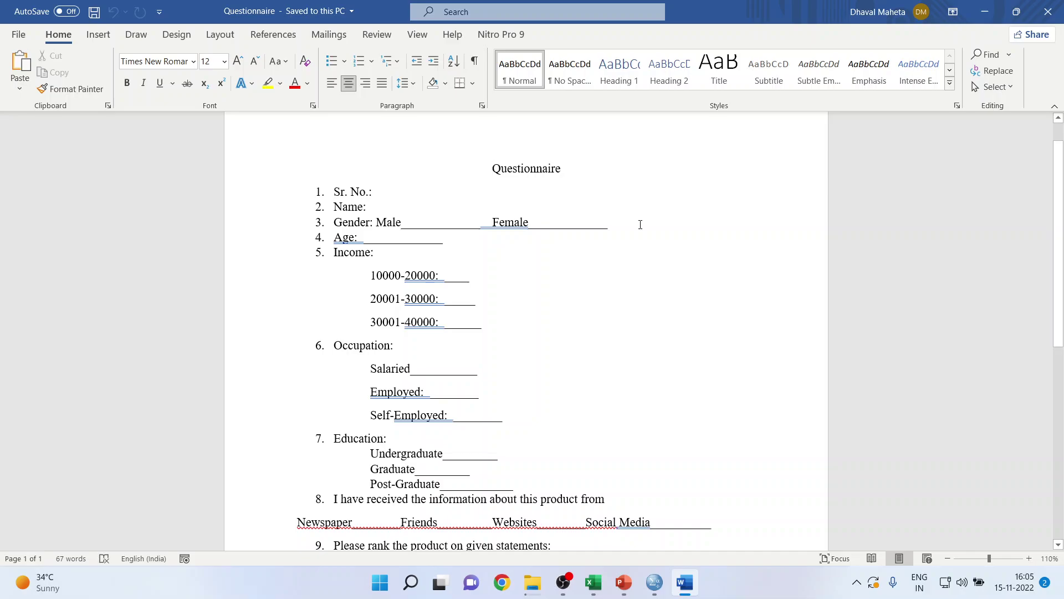
pyautogui.scroll(-1, 641, 225)
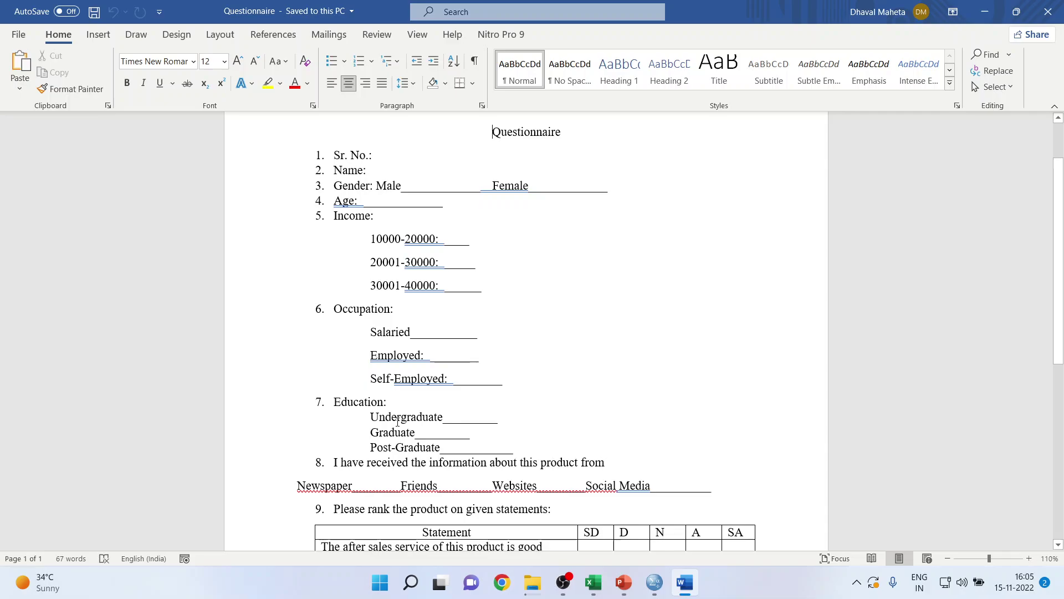
pyautogui.scroll(-1, 397, 422)
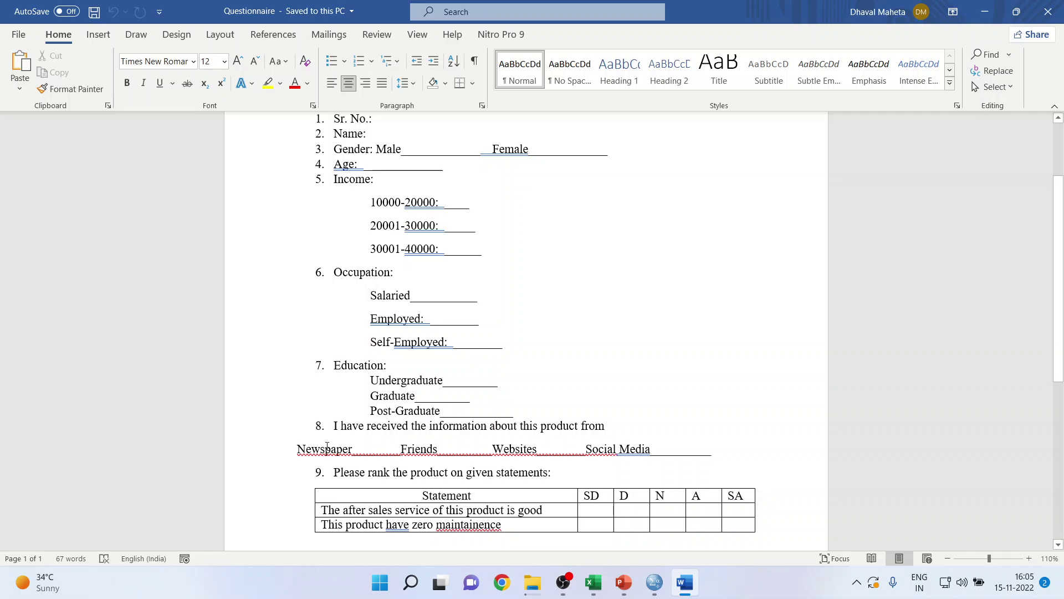
pyautogui.scroll(-1, 585, 477)
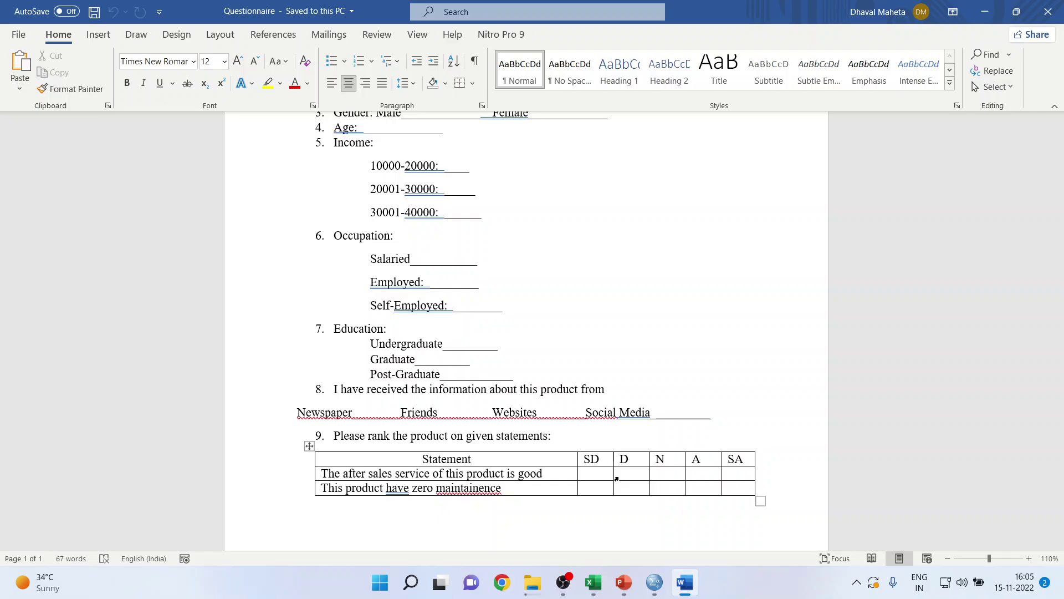
pyautogui.click(593, 582)
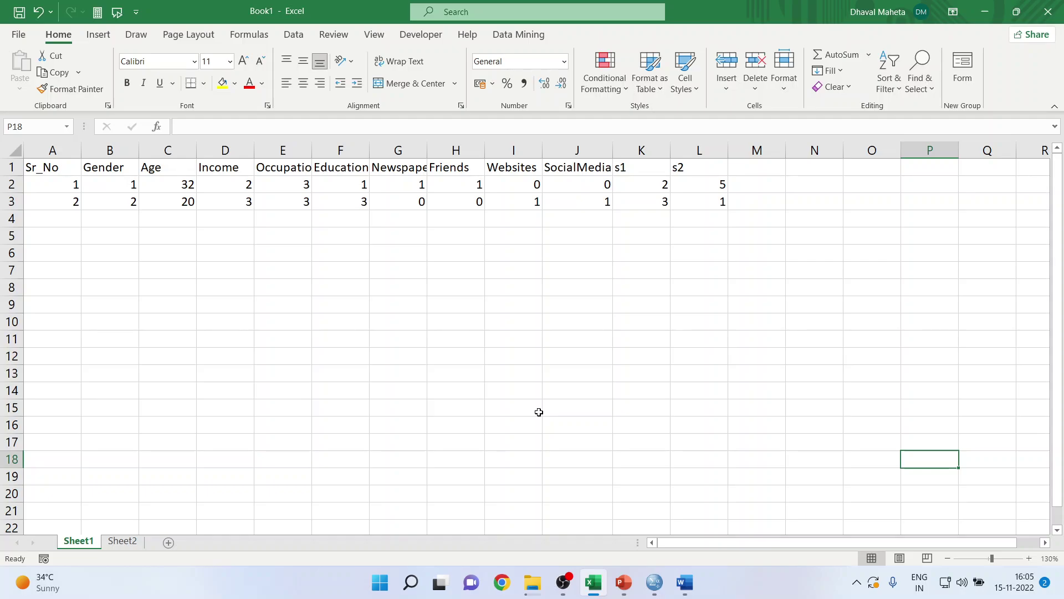
pyautogui.click(15, 166)
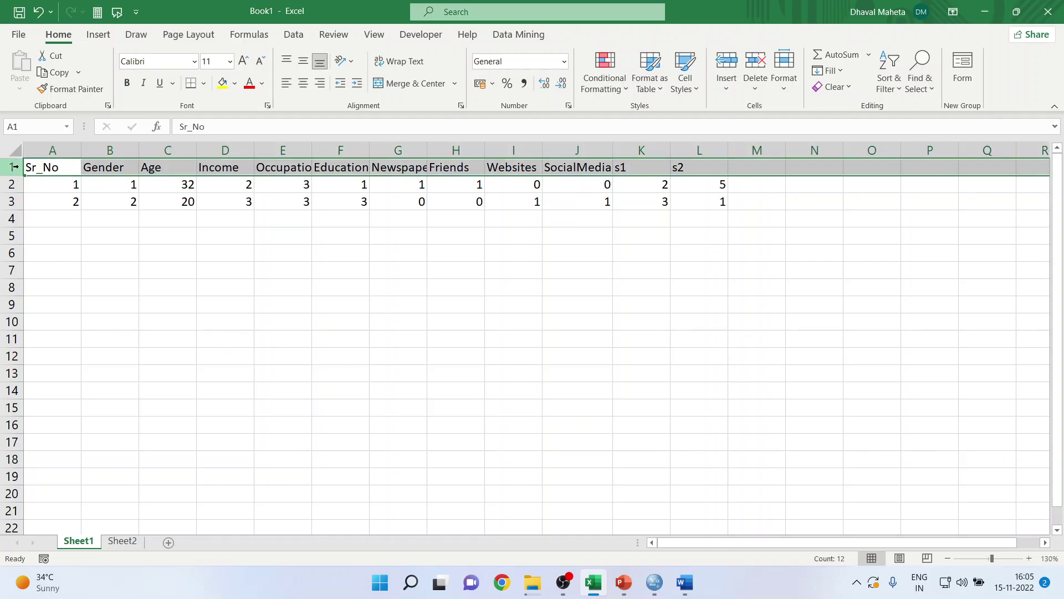
pyautogui.click(687, 583)
pyautogui.scroll(2, 456, 233)
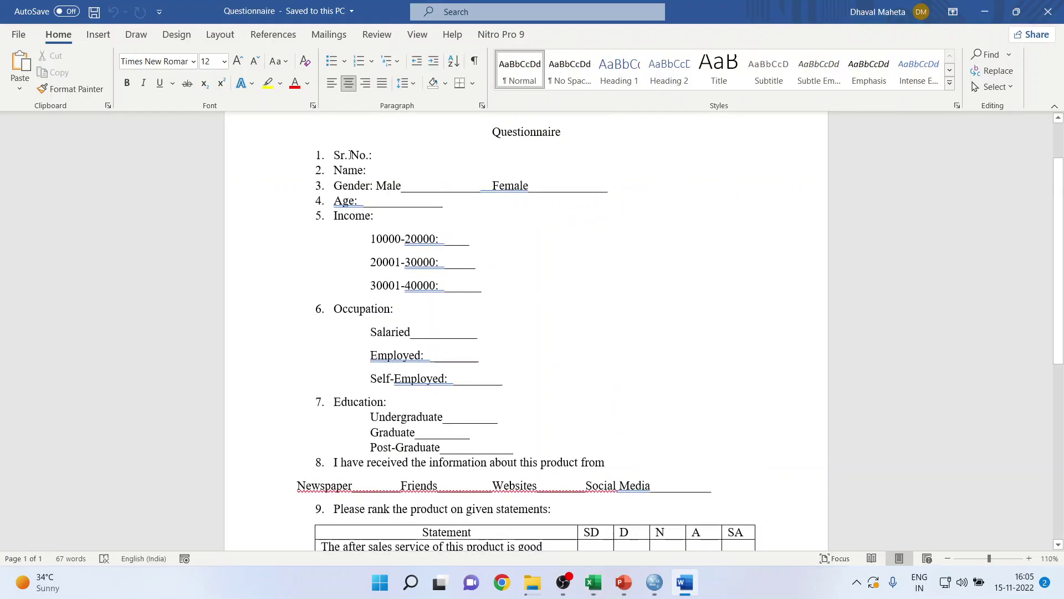
pyautogui.click(593, 583)
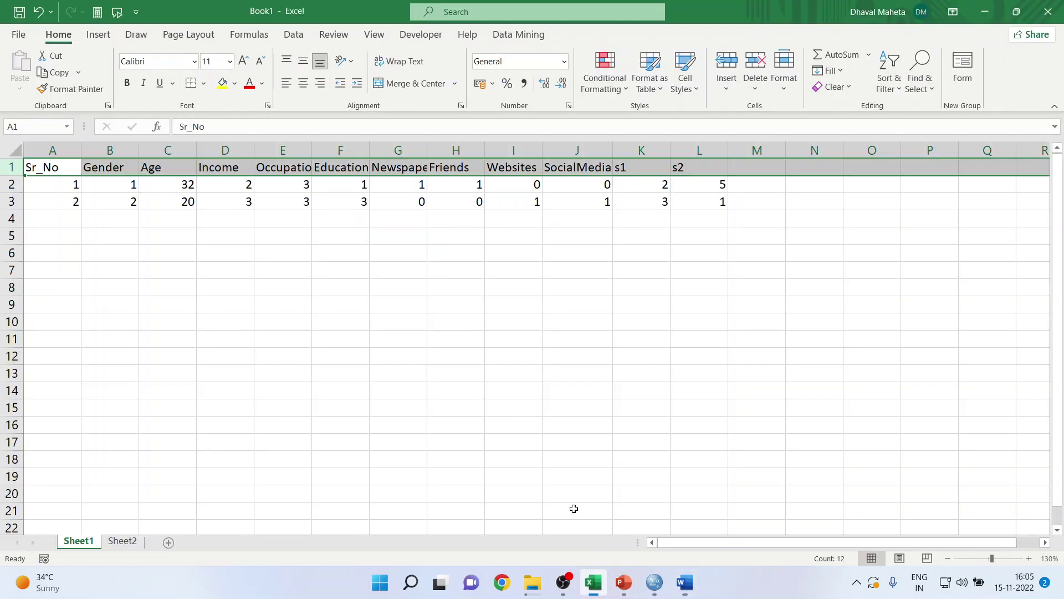
pyautogui.click(116, 166)
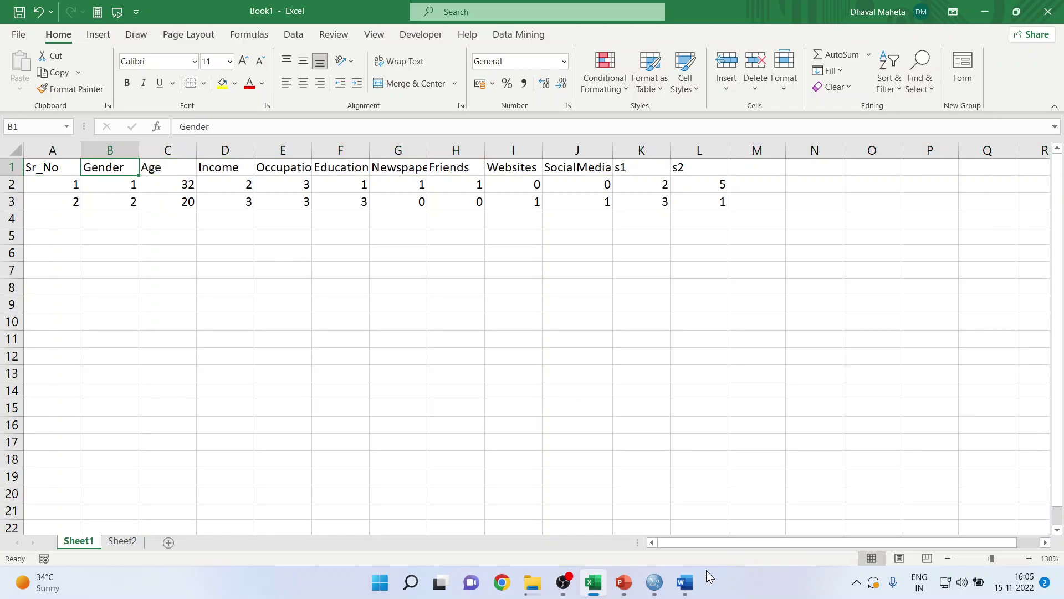
pyautogui.click(683, 584)
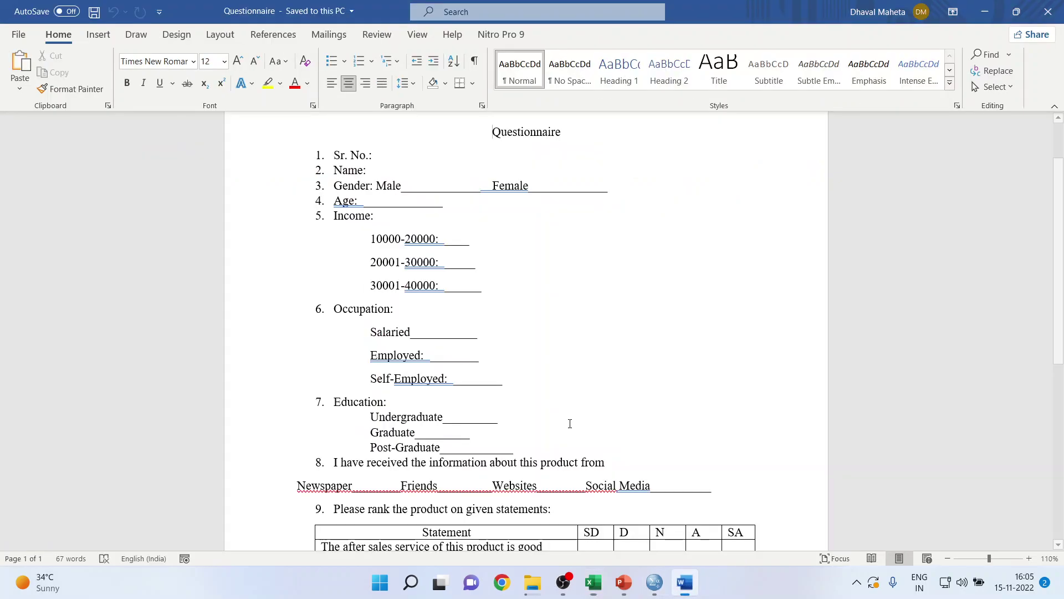
pyautogui.click(365, 185)
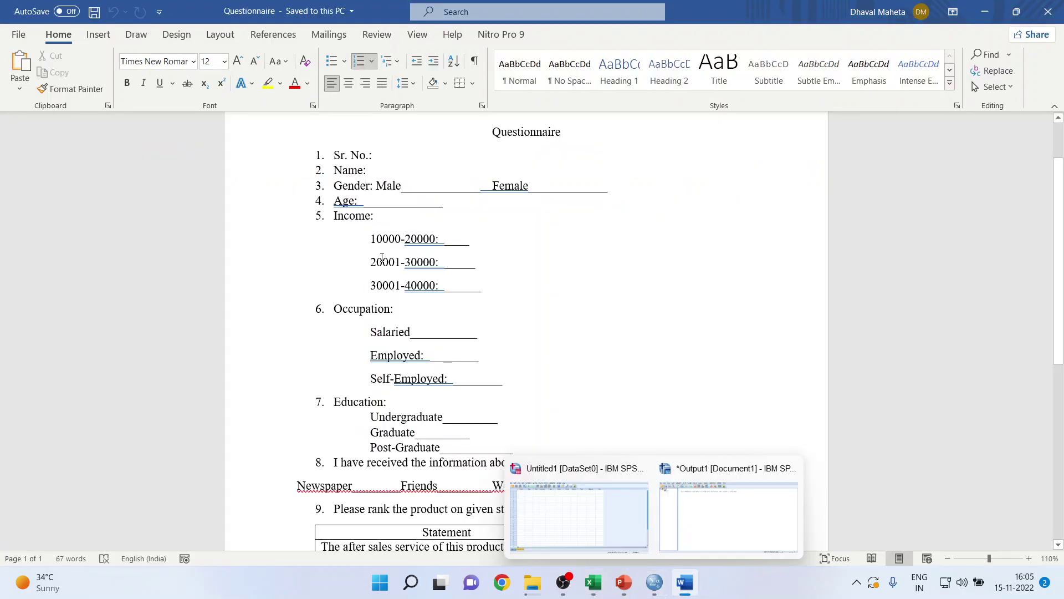
pyautogui.click(593, 582)
pyautogui.click(294, 165)
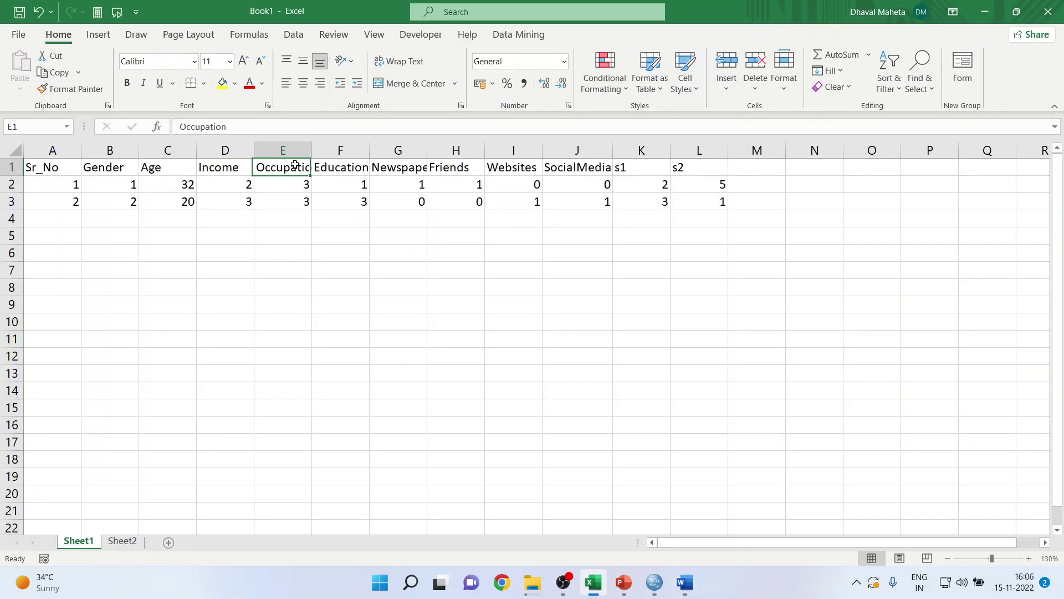
pyautogui.click(345, 172)
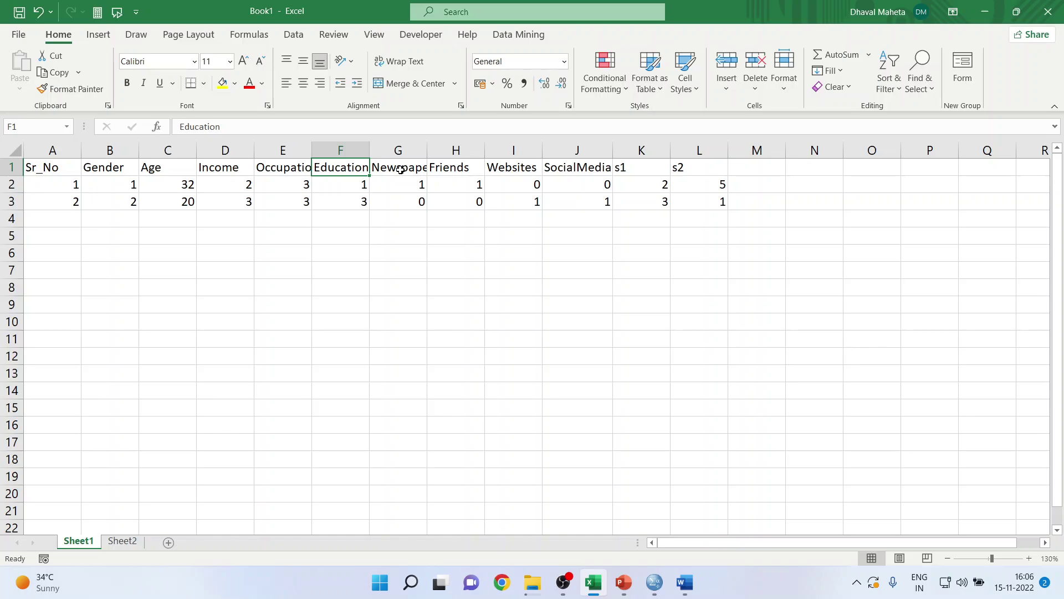
pyautogui.click(117, 189)
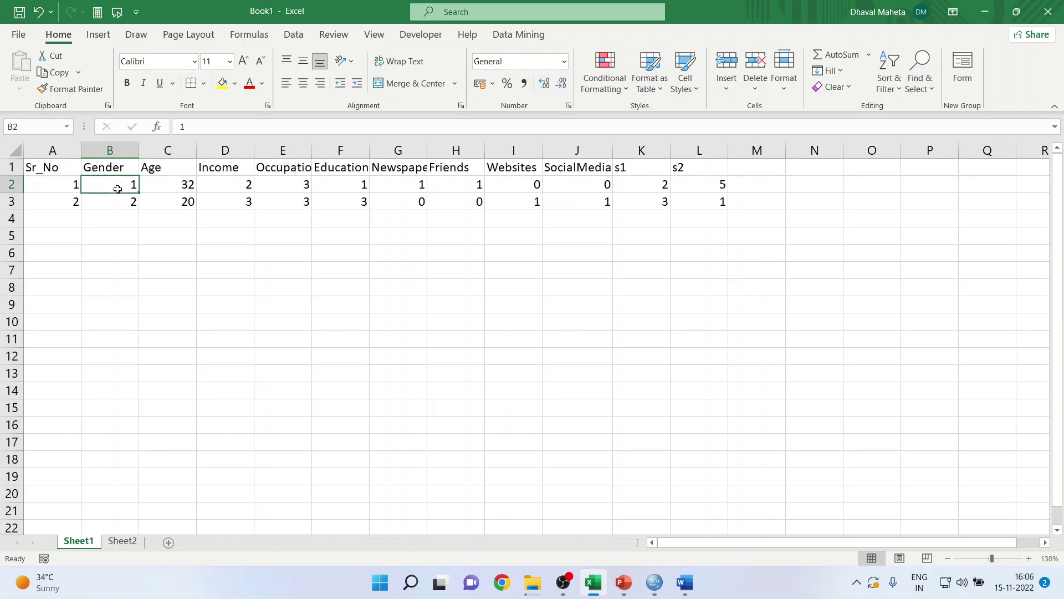
pyautogui.click(48, 187)
pyautogui.click(685, 582)
pyautogui.click(507, 226)
pyautogui.click(469, 190)
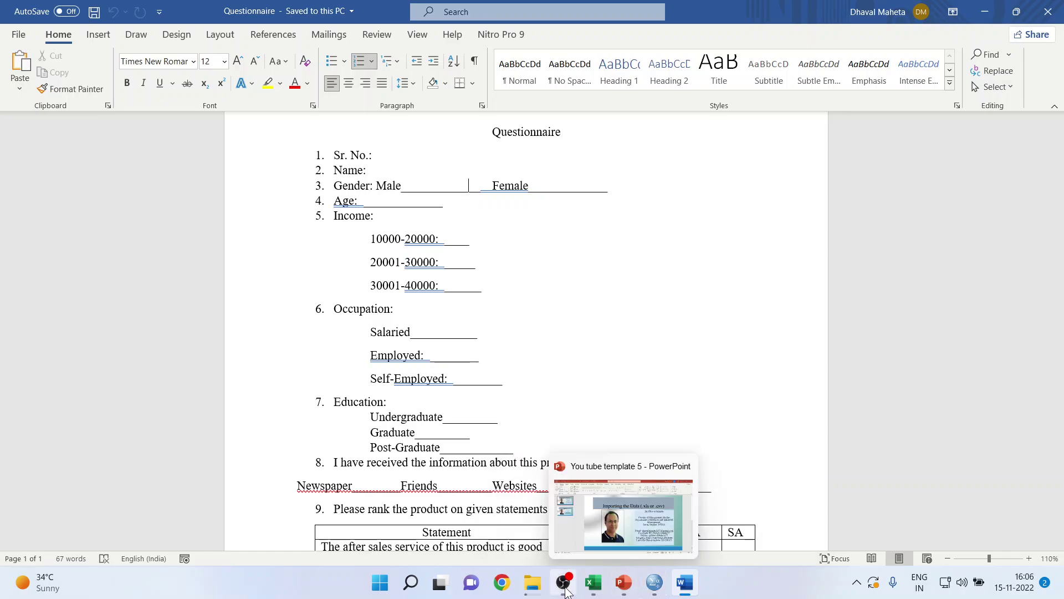
pyautogui.click(594, 582)
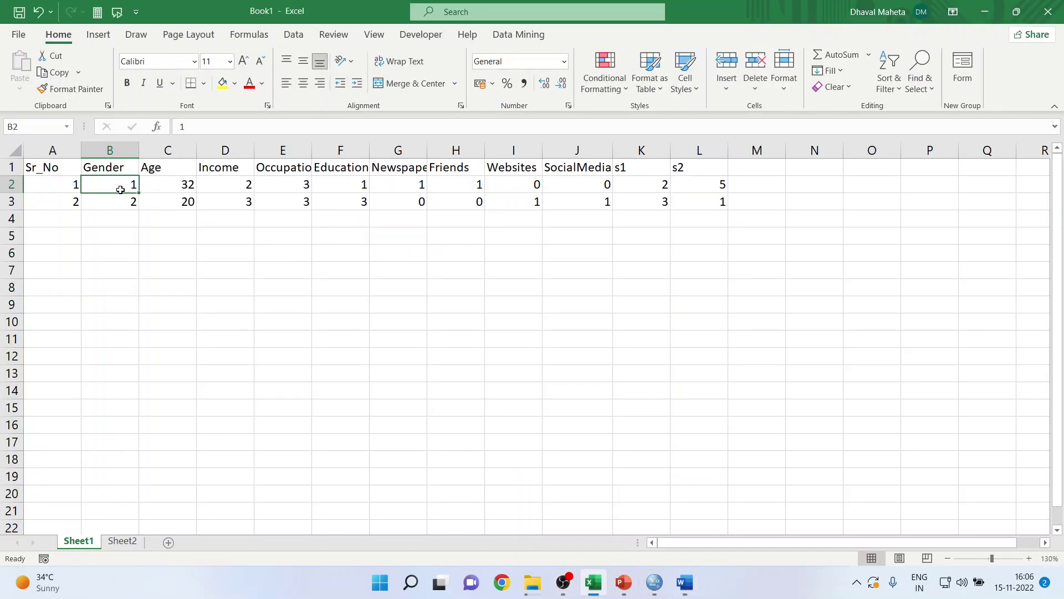
pyautogui.click(176, 186)
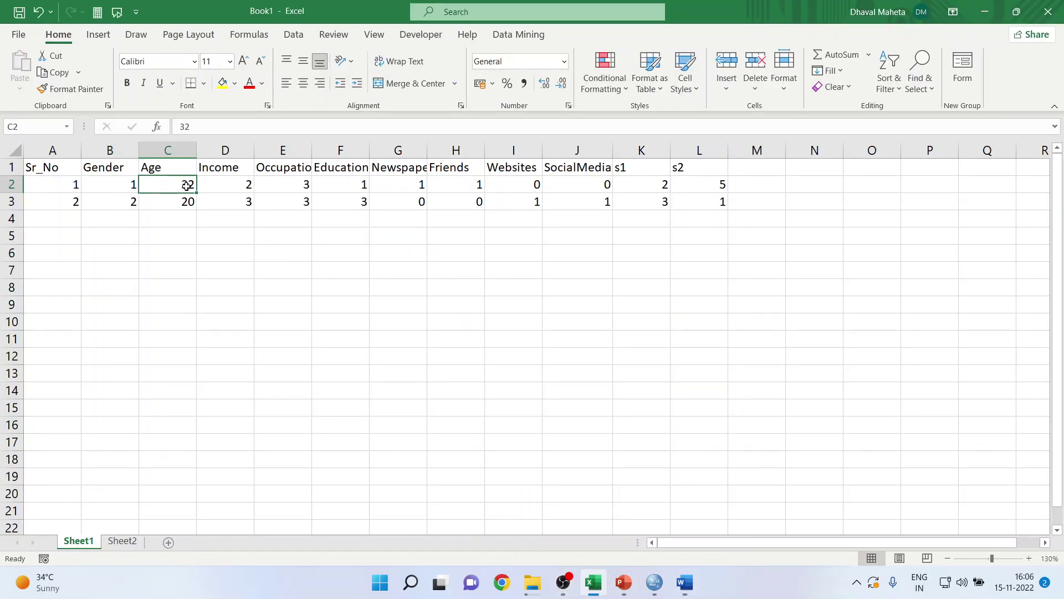
pyautogui.click(235, 185)
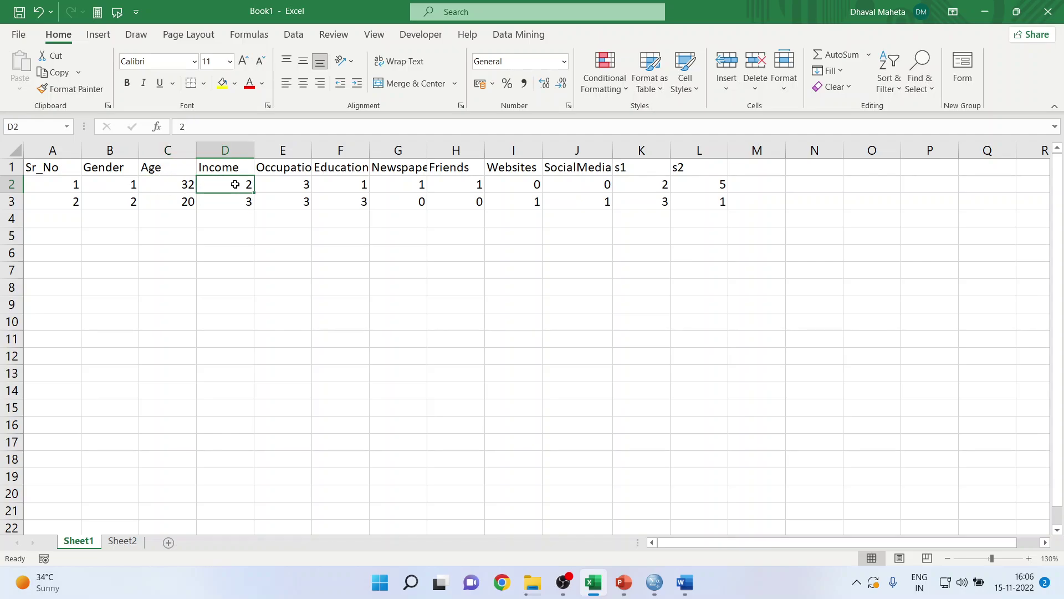
pyautogui.click(287, 185)
pyautogui.click(696, 589)
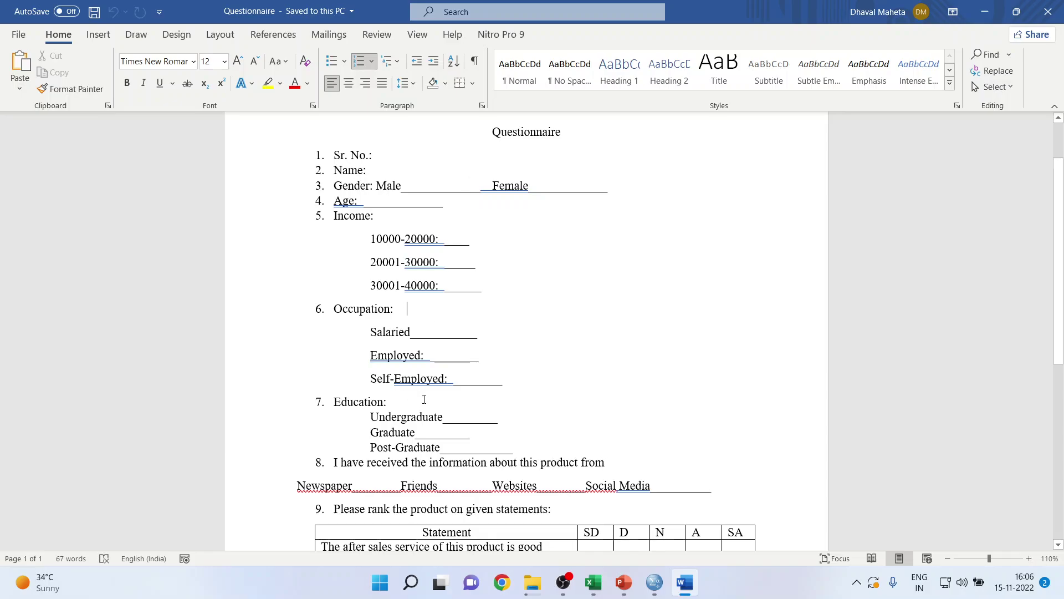
pyautogui.click(596, 585)
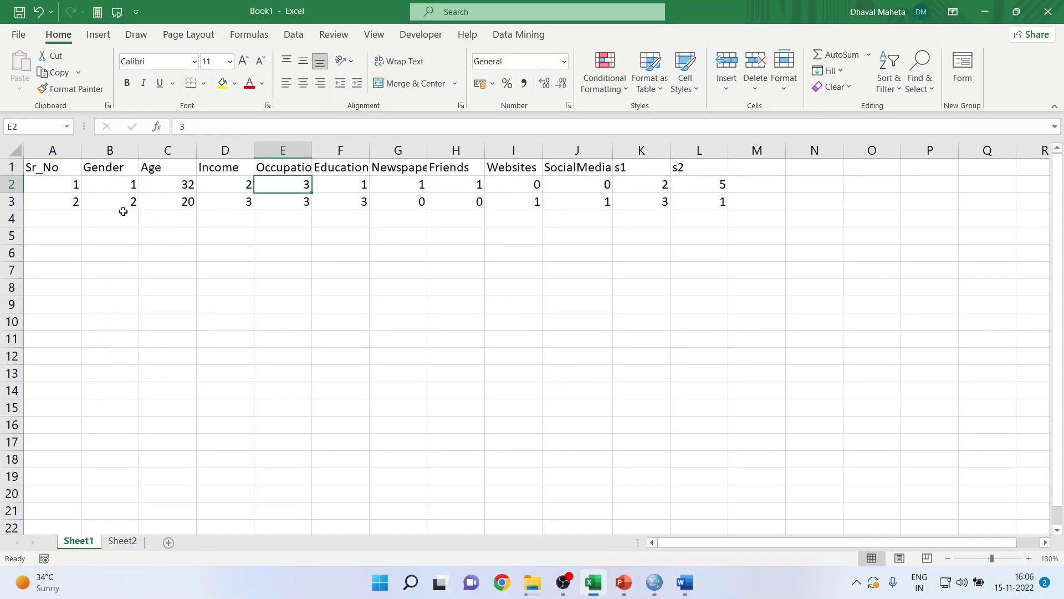
# Try Male in respondent 1's Gender cell B2, then restore the code 1
pyautogui.click(128, 189)
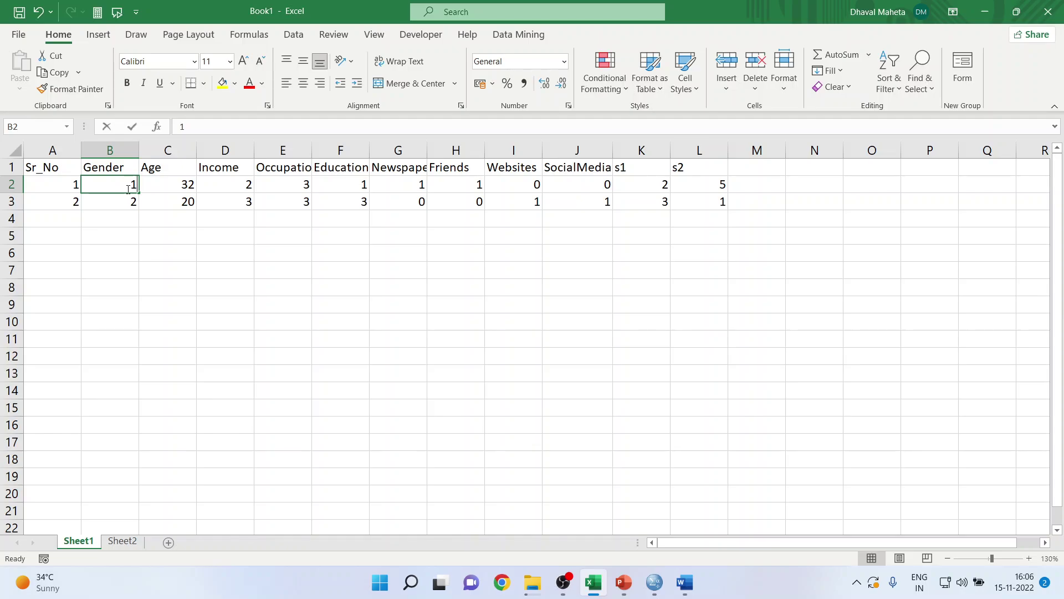
pyautogui.write('Male')
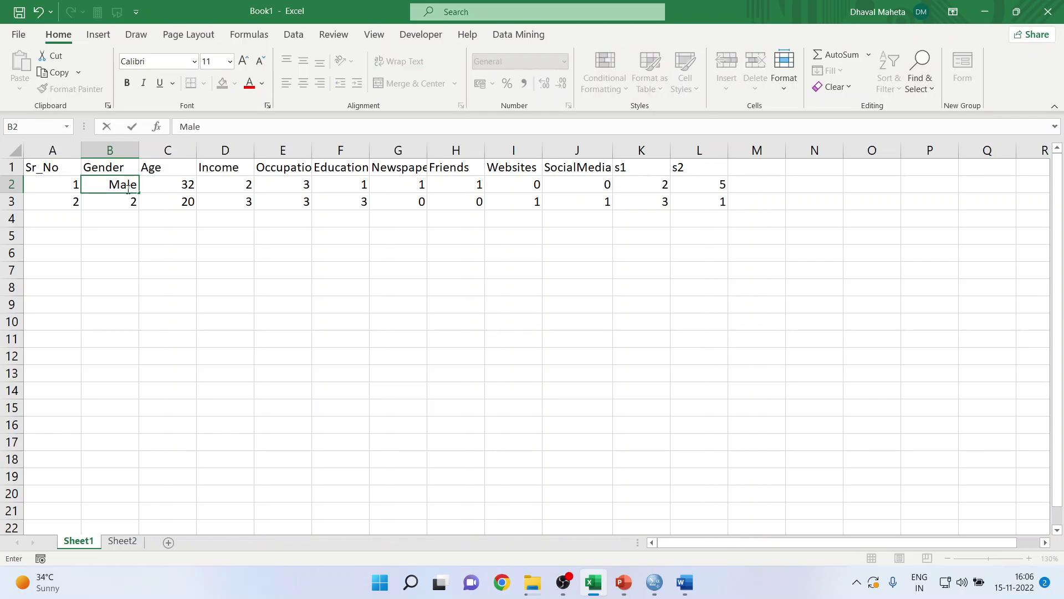
pyautogui.press('Return')
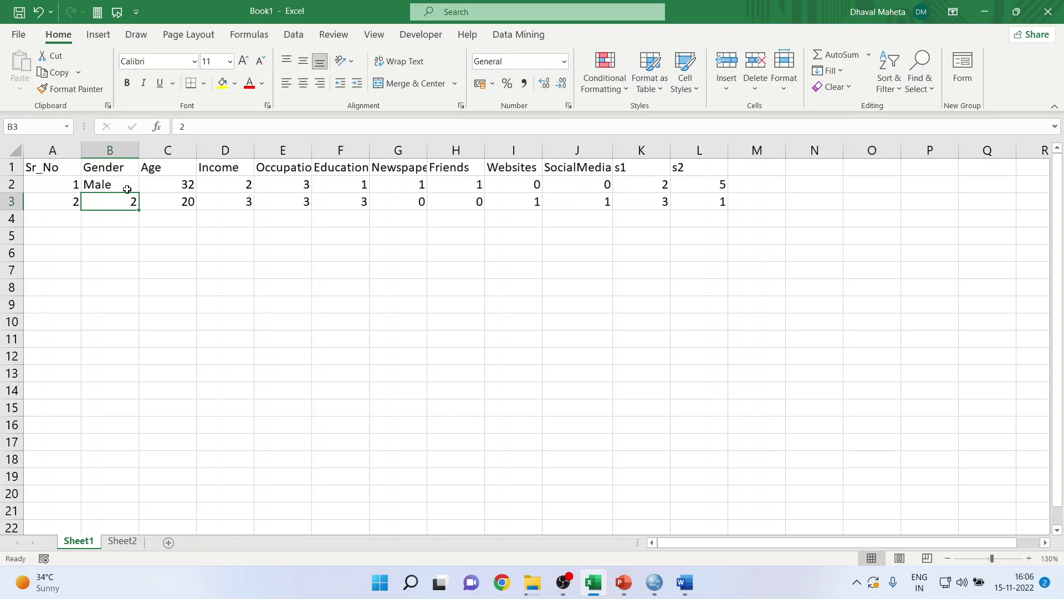
pyautogui.click(127, 189)
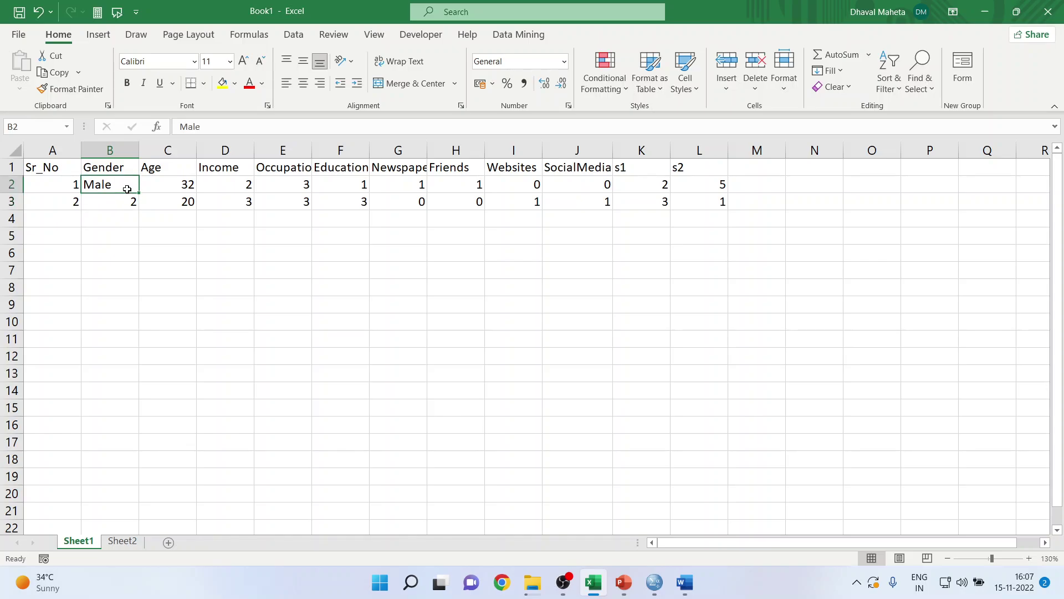
pyautogui.write('1')
pyautogui.press('Return')
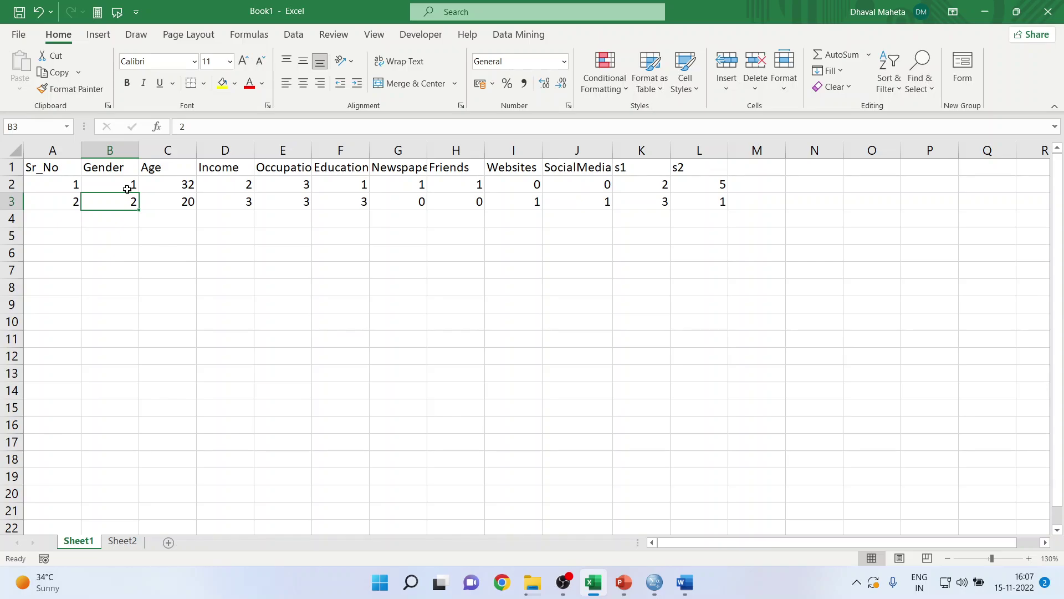
pyautogui.click(18, 35)
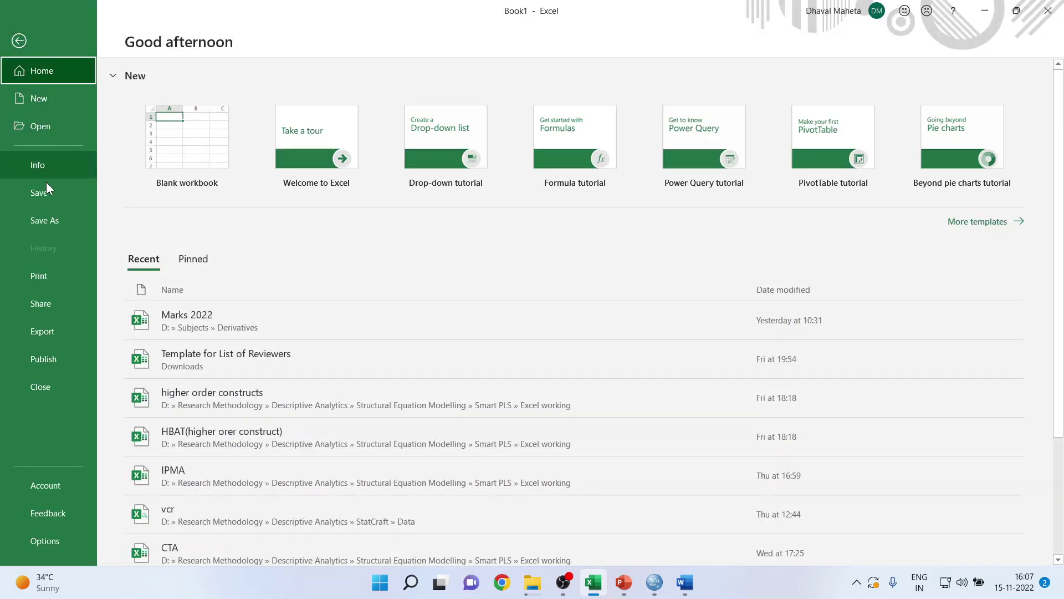
# Save the workbook as 'demo' on drive D:
pyautogui.click(47, 222)
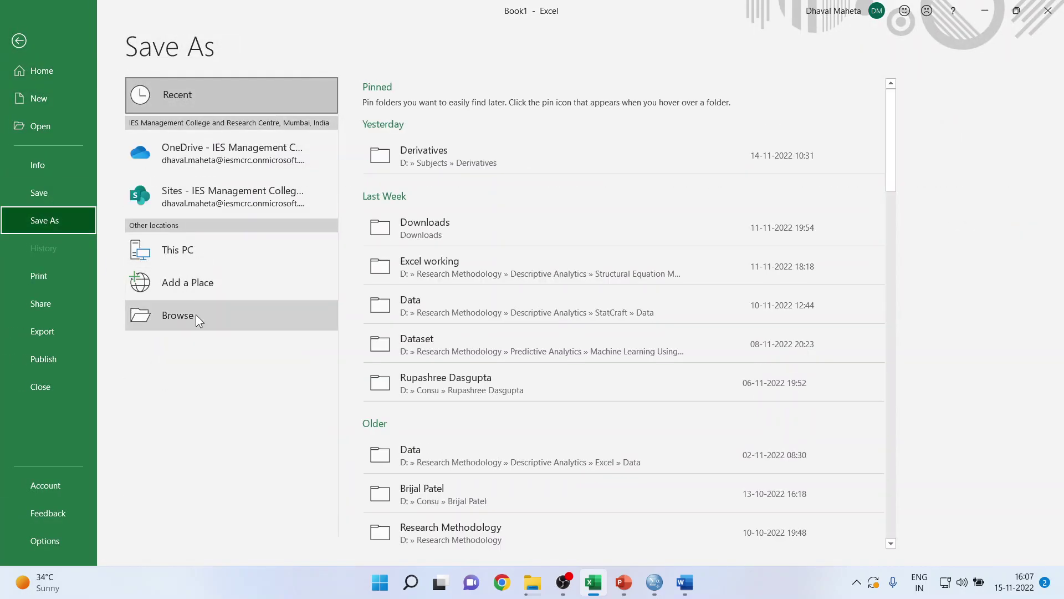
pyautogui.click(178, 315)
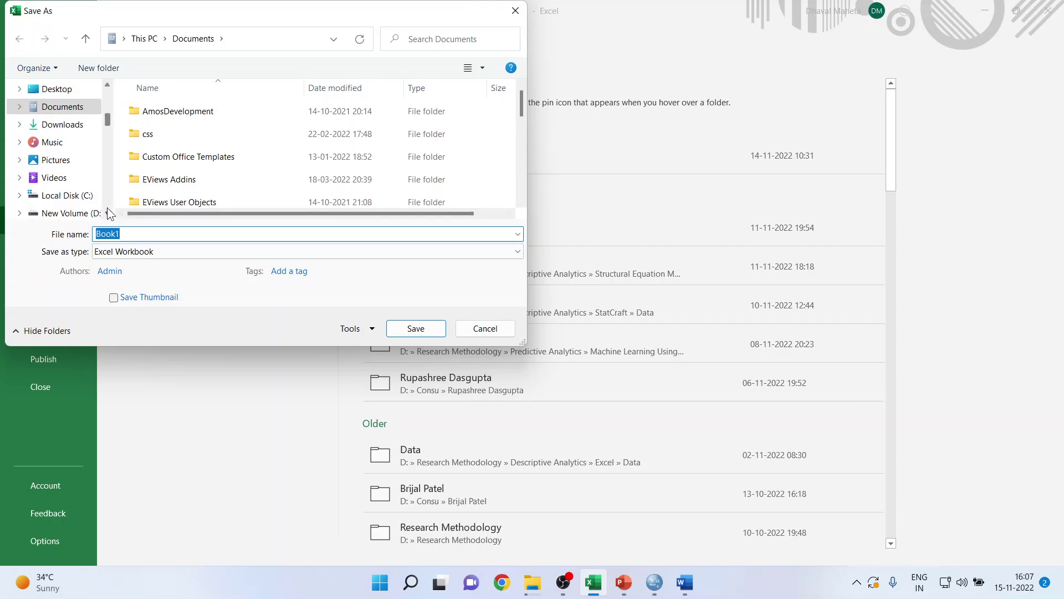
pyautogui.click(83, 213)
pyautogui.doubleClick(151, 234)
pyautogui.write('dem')
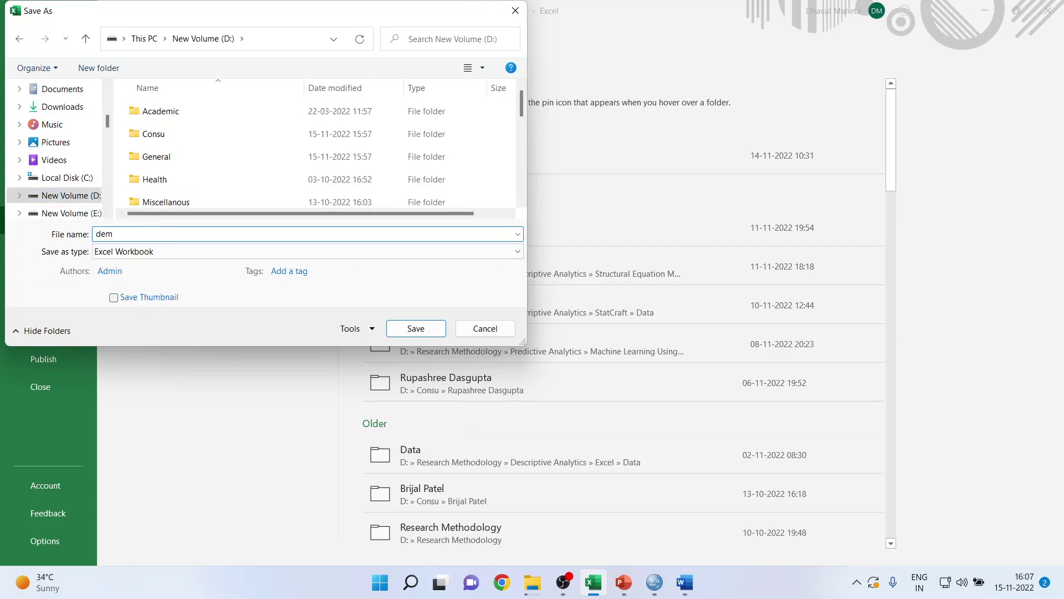
pyautogui.write('o')
pyautogui.press('Return')
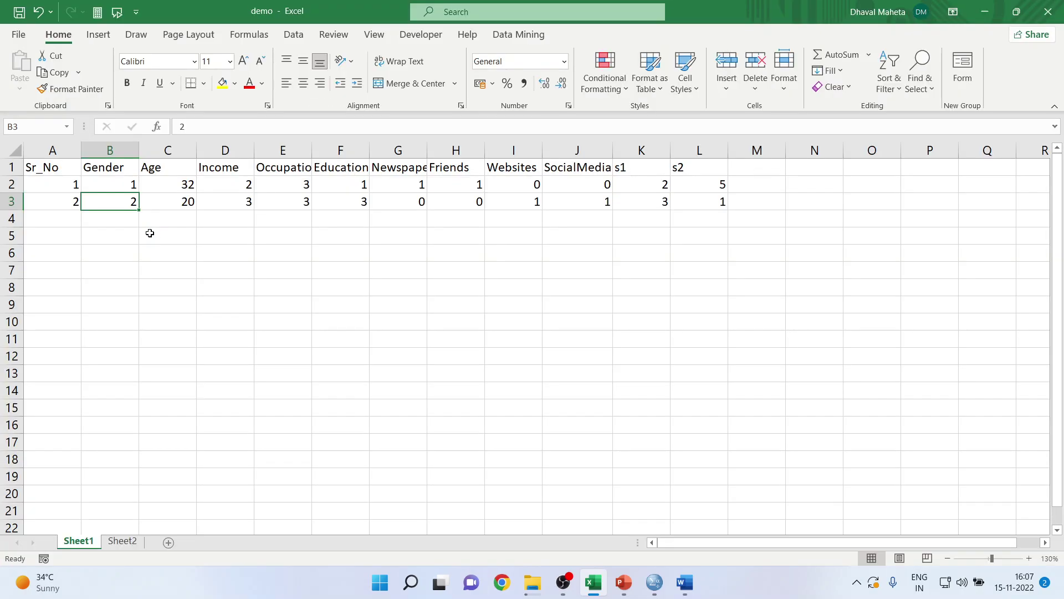
# In the empty SPSS Data Editor, start an Excel import and pick demo.xlsx on New Volume (D:)
pyautogui.click(655, 582)
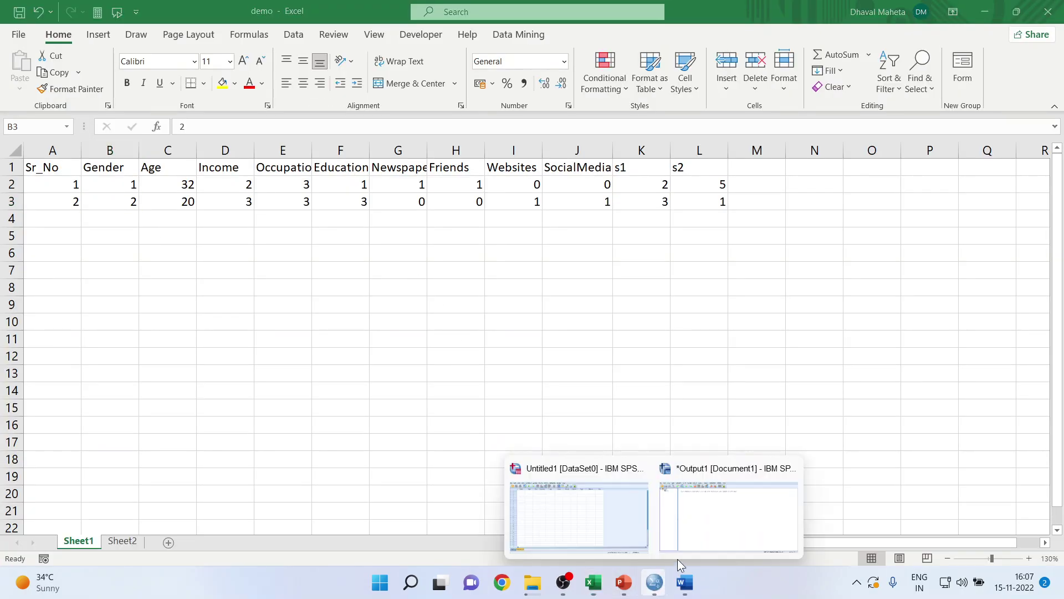
pyautogui.click(592, 518)
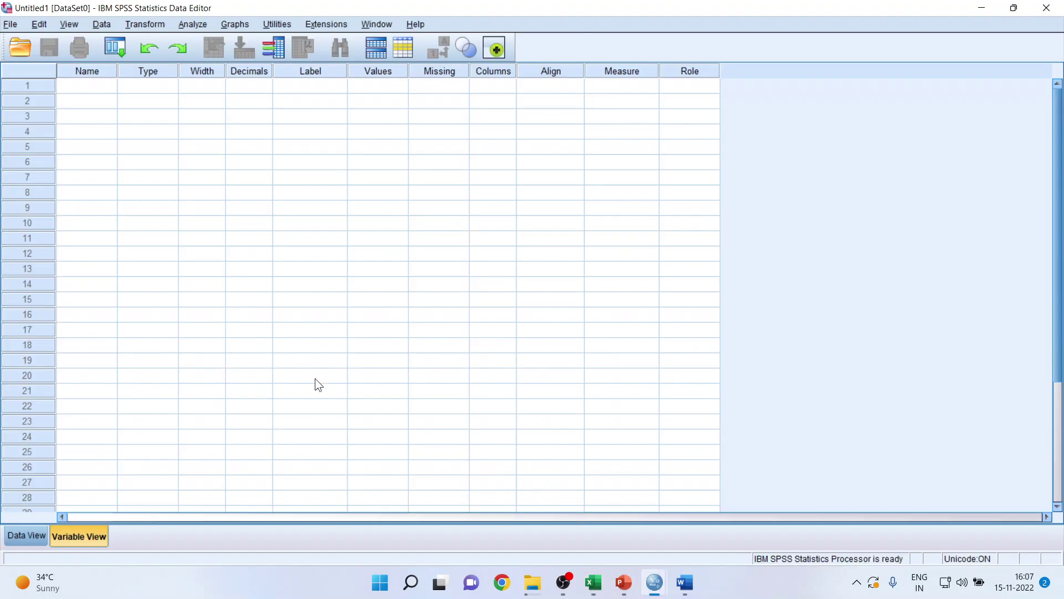
pyautogui.click(12, 26)
pyautogui.moveTo(44, 75)
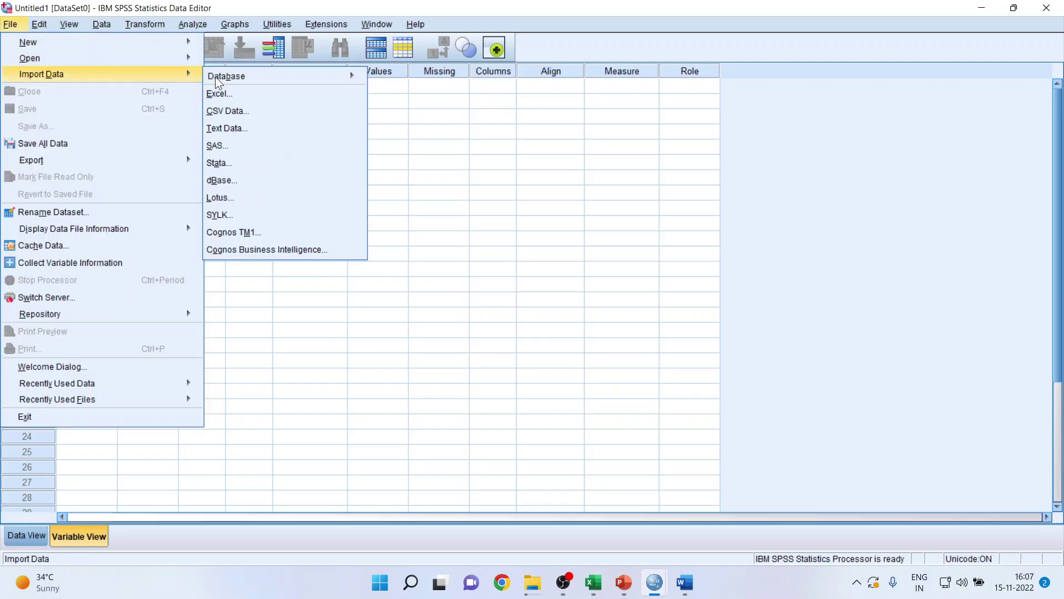
pyautogui.click(224, 93)
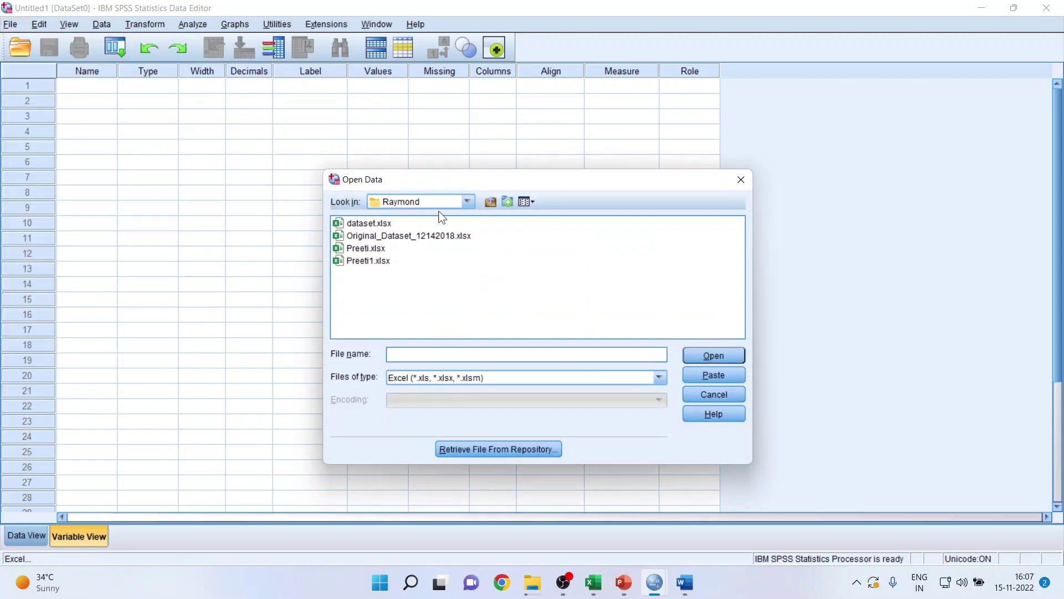
pyautogui.click(474, 201)
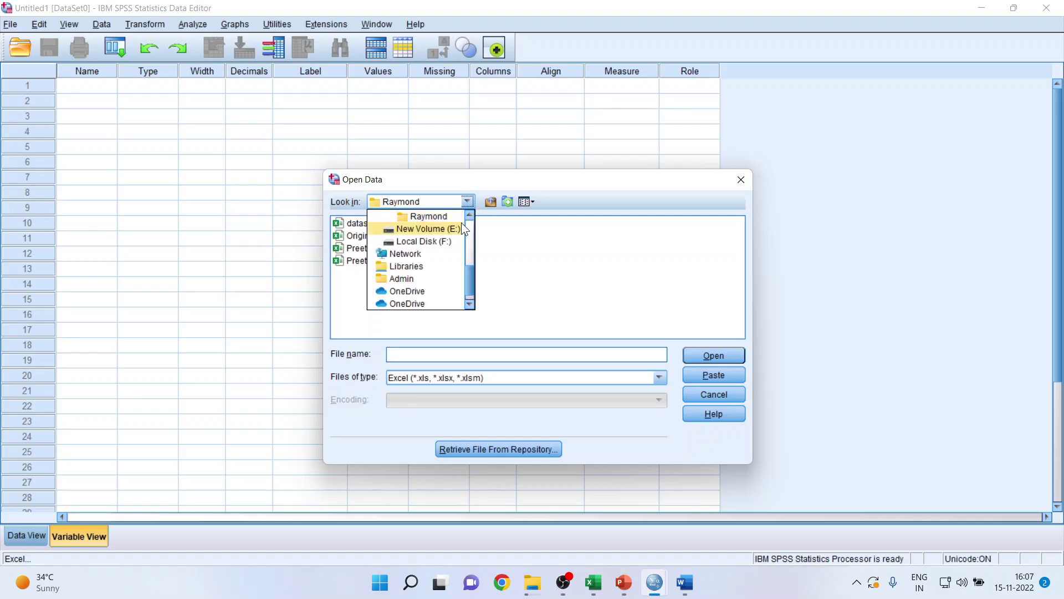
pyautogui.scroll(3, 471, 222)
pyautogui.click(448, 278)
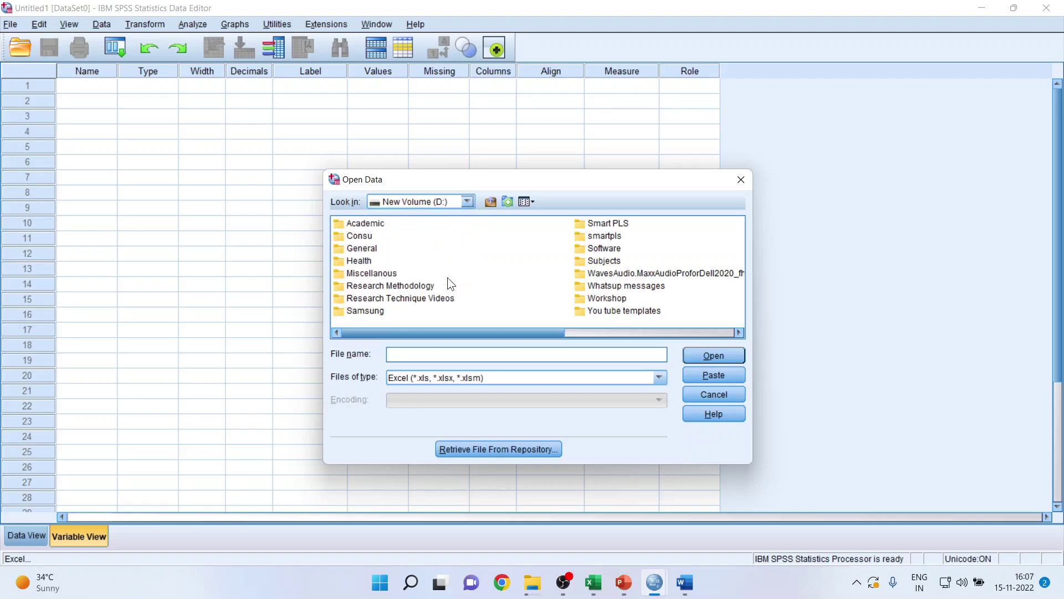
pyautogui.click(600, 332)
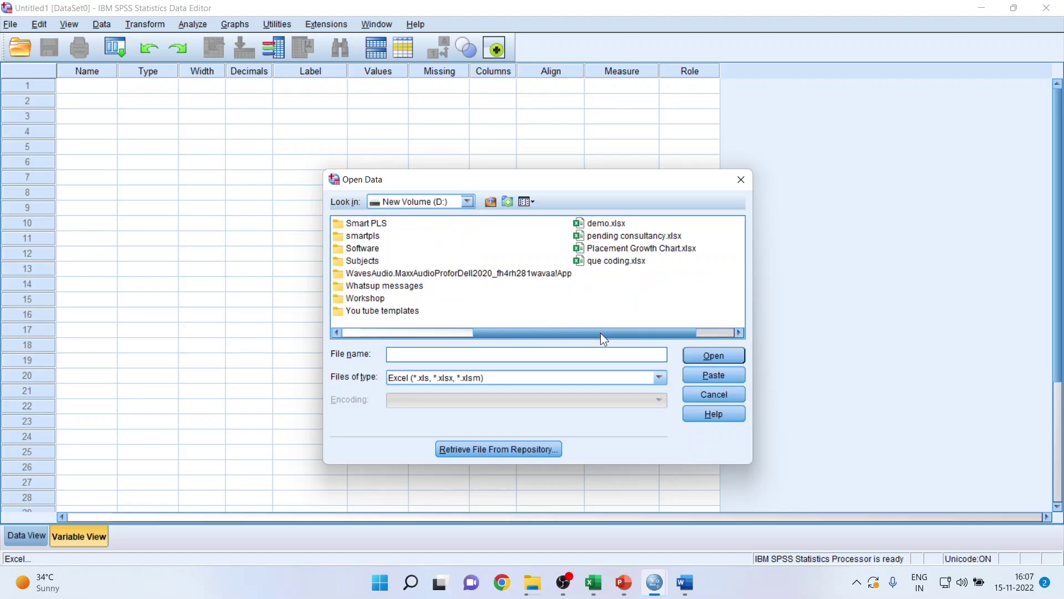
pyautogui.click(601, 226)
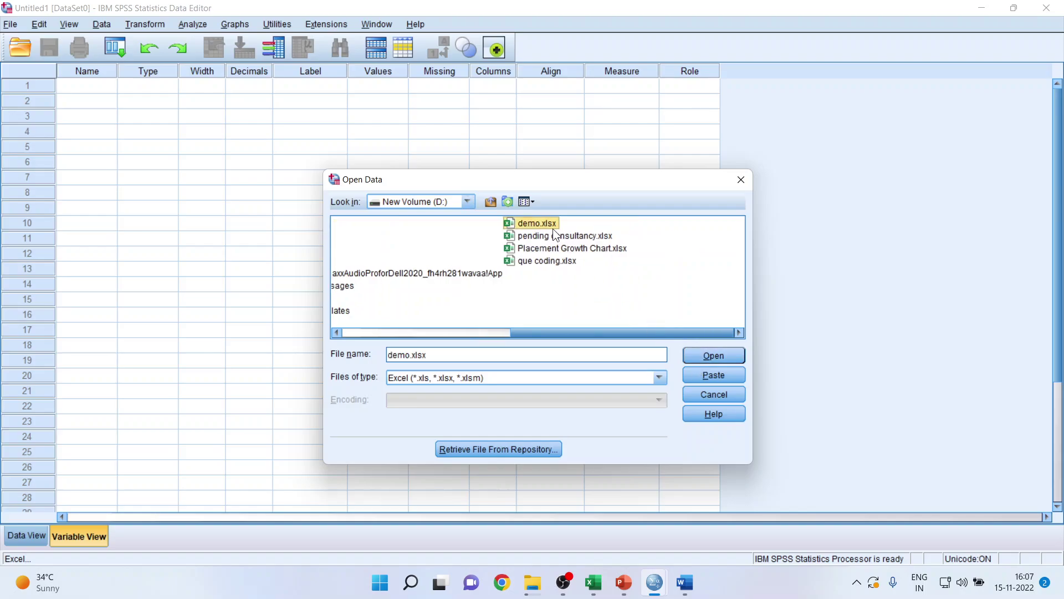
# Open demo.xlsx as an Excel workbook and import it, reading variable names from the first row
pyautogui.click(656, 381)
pyautogui.click(473, 387)
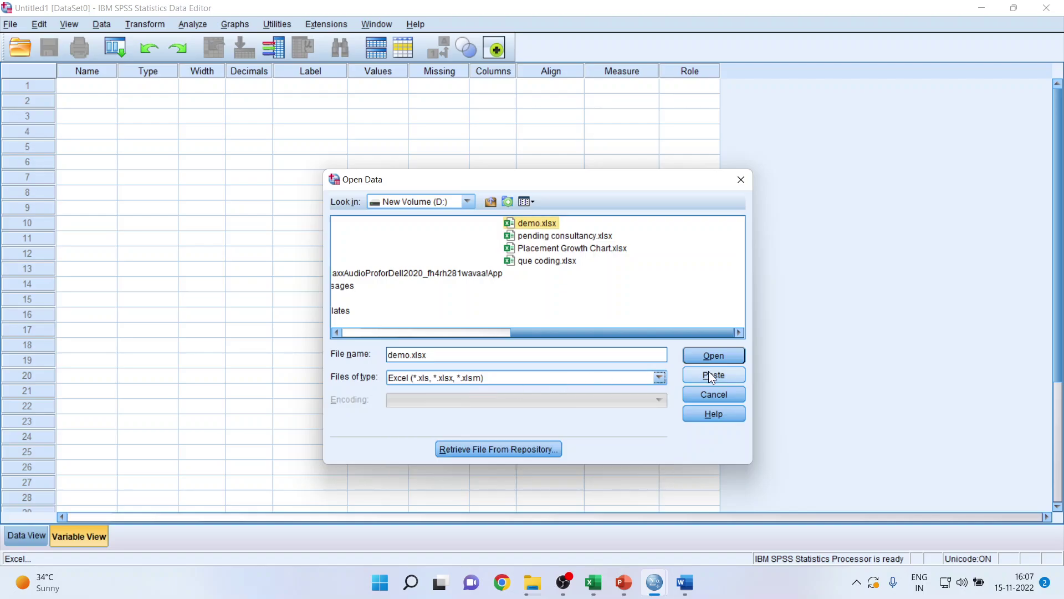
pyautogui.click(711, 357)
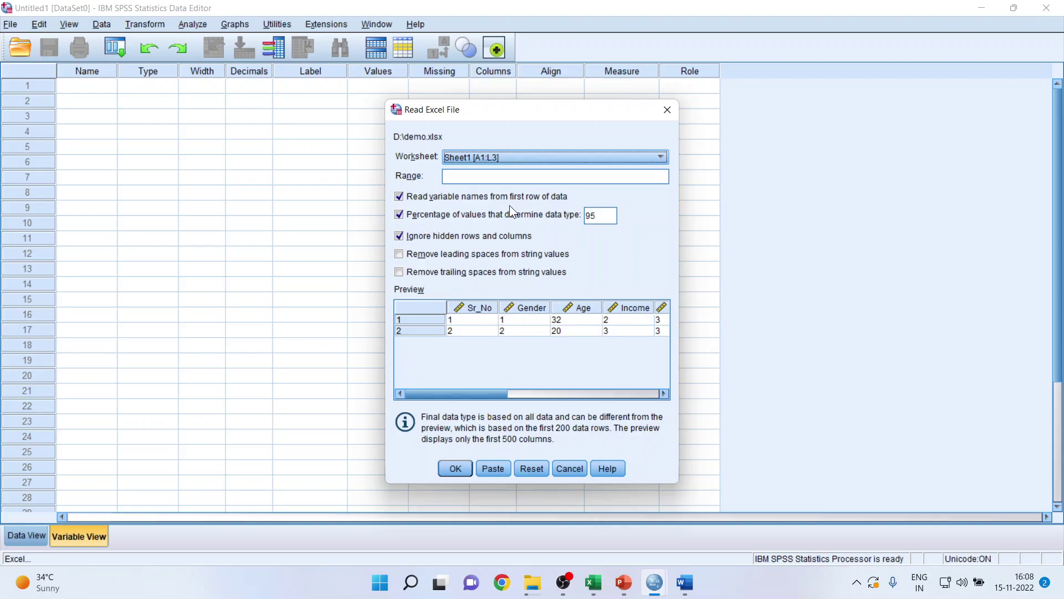
pyautogui.click(404, 201)
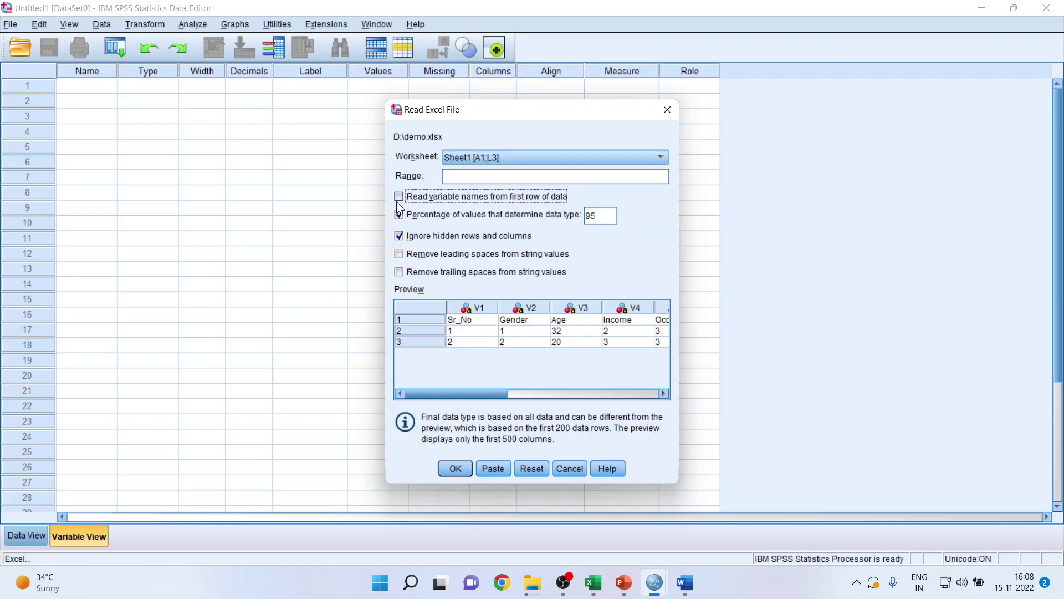
pyautogui.click(397, 201)
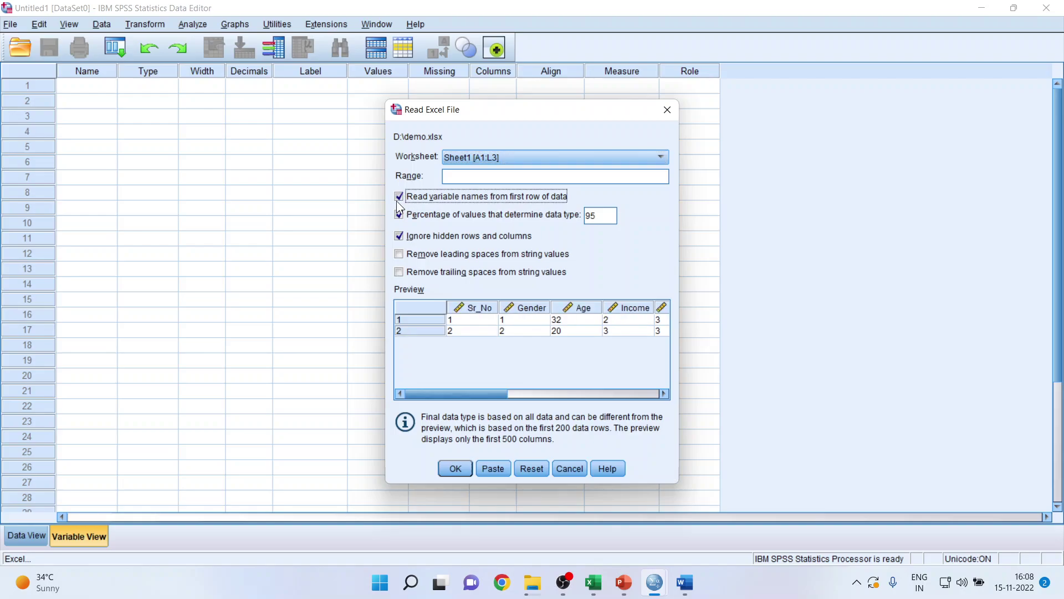
pyautogui.click(456, 469)
pyautogui.hotkey('alt', 'Tab')
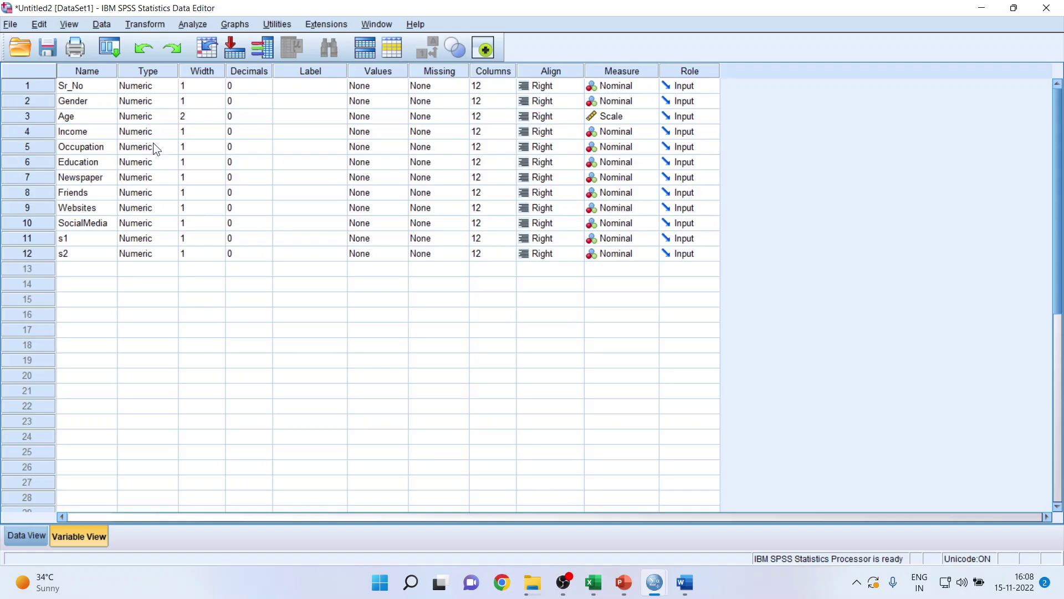
# Check the two imported cases in Data View, then return to the 12 variables in Variable View
pyautogui.click(27, 536)
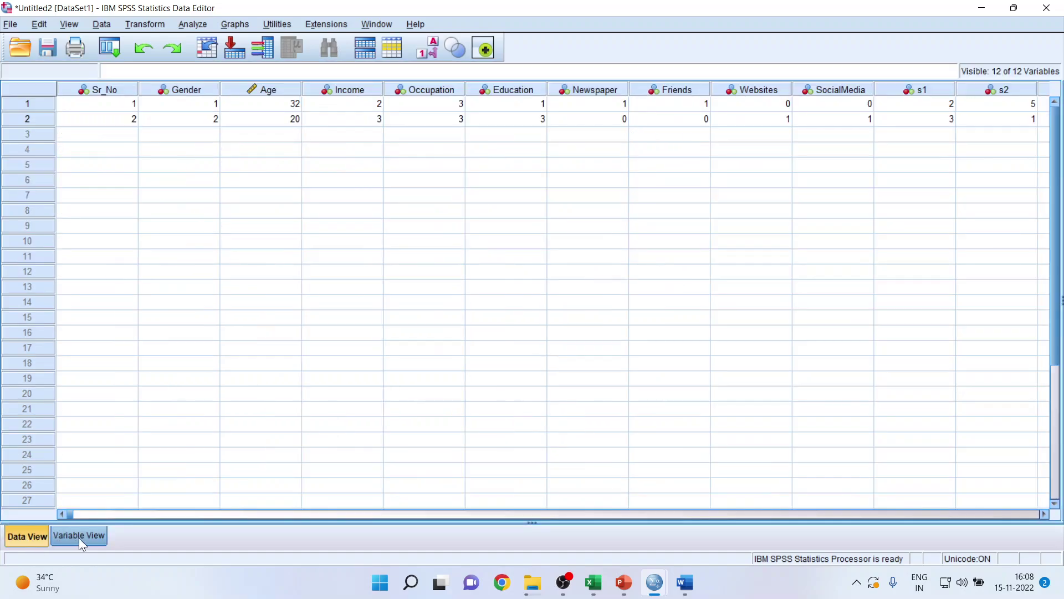
pyautogui.click(79, 535)
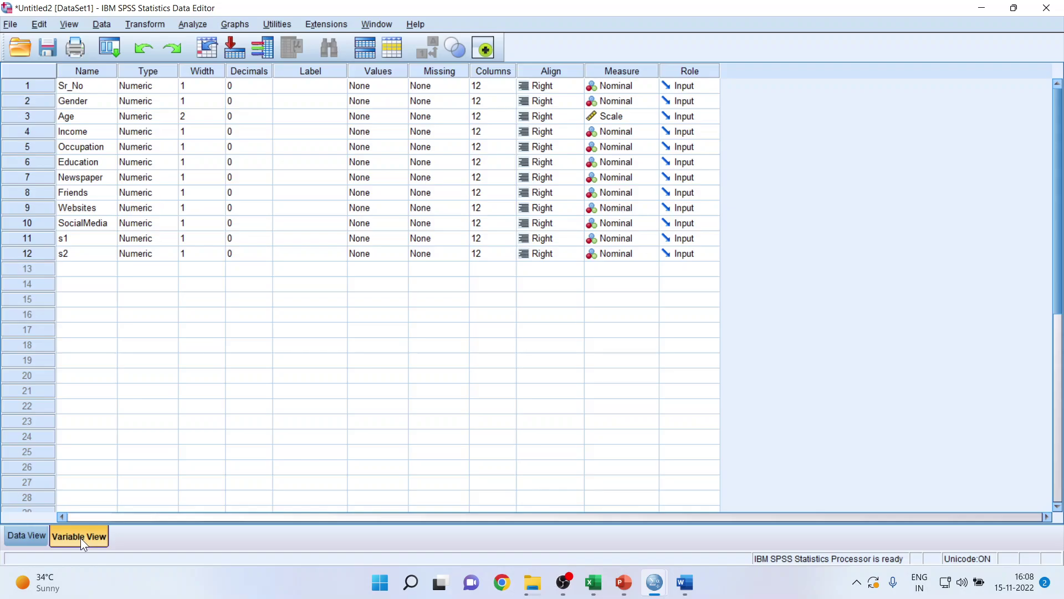
pyautogui.click(41, 537)
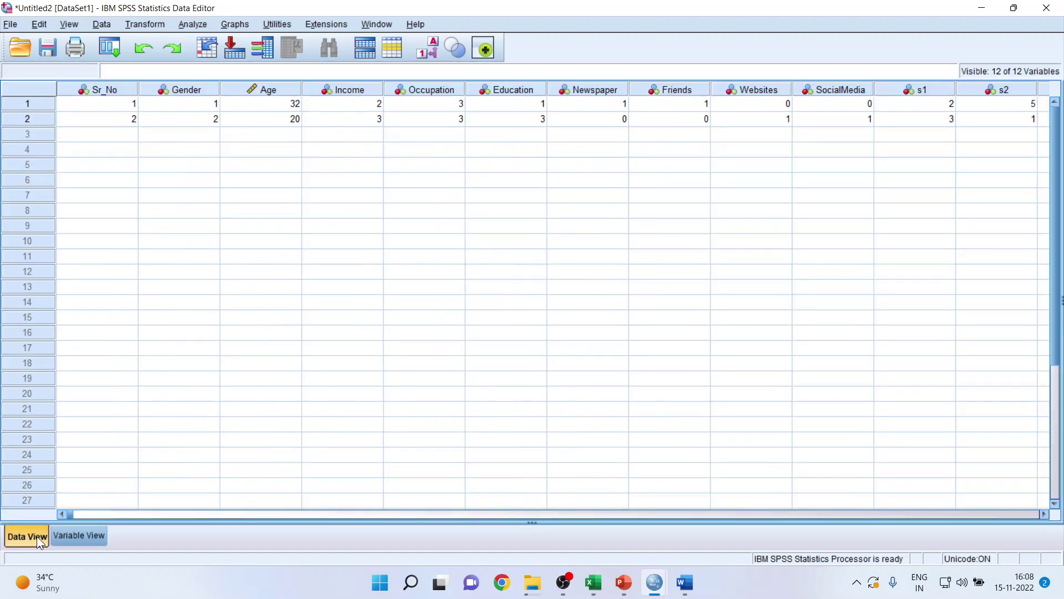
pyautogui.click(68, 536)
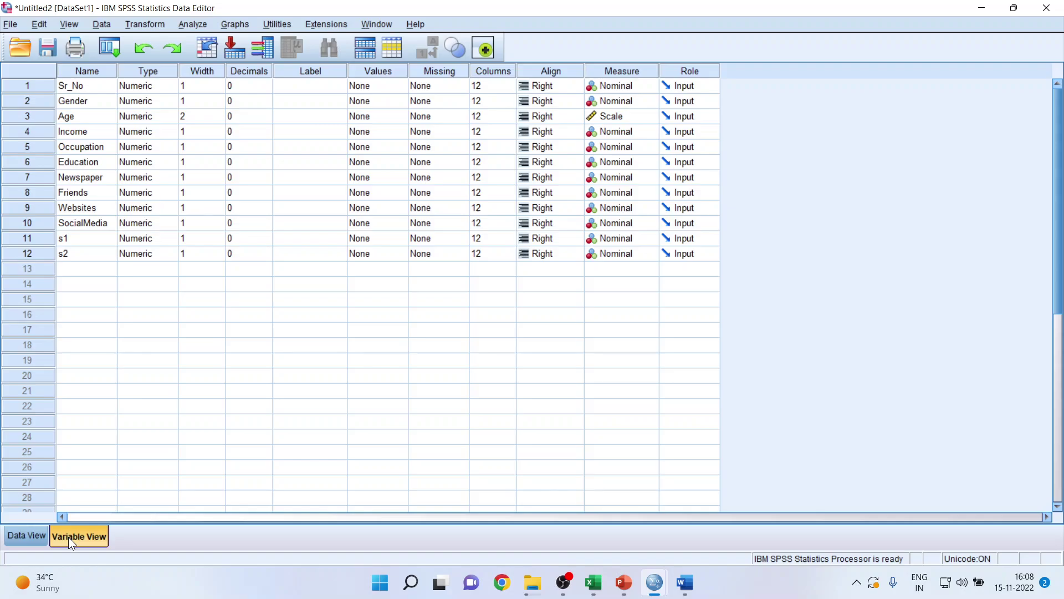
pyautogui.click(358, 102)
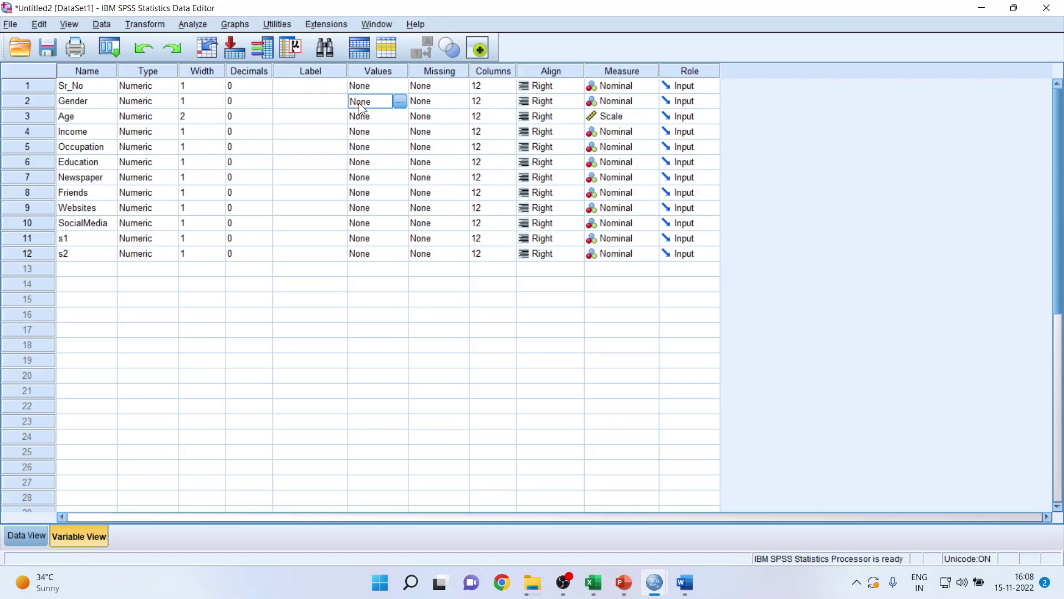
# Label Gender's values 1 = Male and 2 = Female
pyautogui.click(400, 102)
pyautogui.write('1')
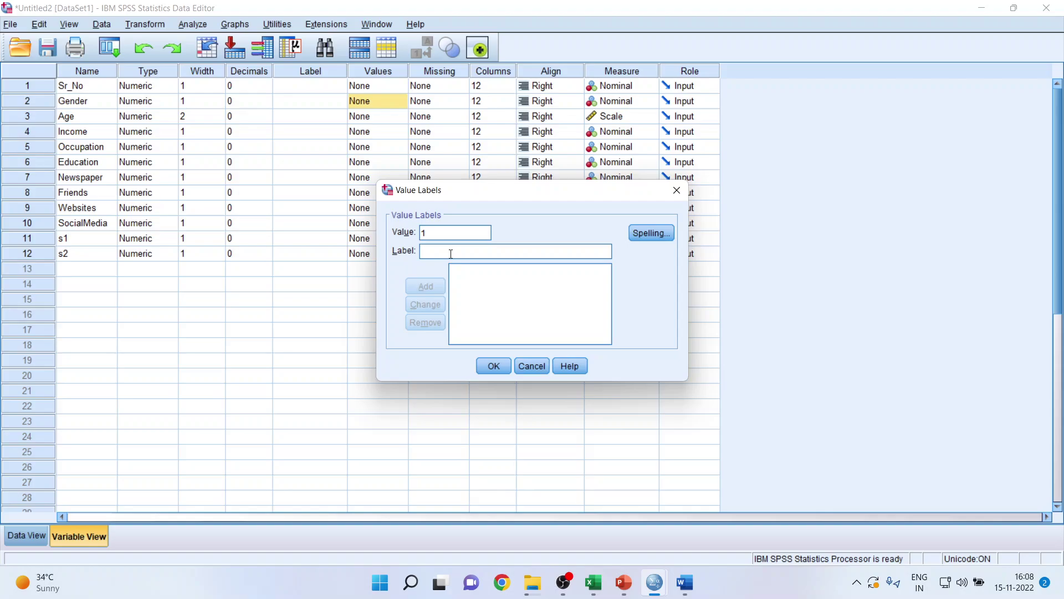
pyautogui.write('male')
pyautogui.press('BackSpace')
pyautogui.press('BackSpace')
pyautogui.press('BackSpace')
pyautogui.press('BackSpace')
pyautogui.write('Male')
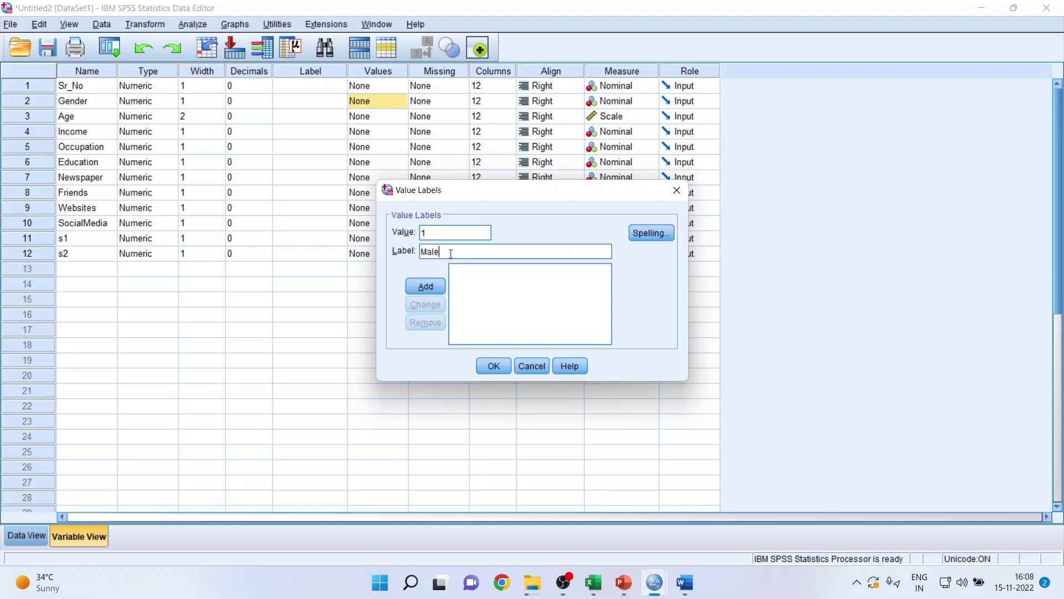
pyautogui.click(425, 286)
pyautogui.write('2')
pyautogui.click(431, 253)
pyautogui.write('Female')
pyautogui.click(435, 290)
pyautogui.click(493, 367)
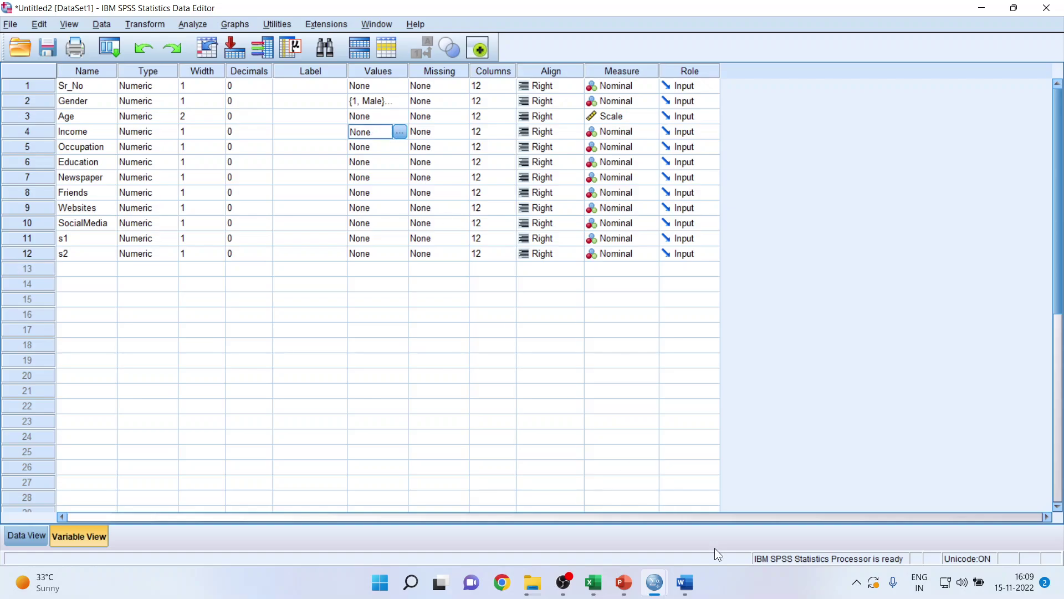
pyautogui.click(685, 582)
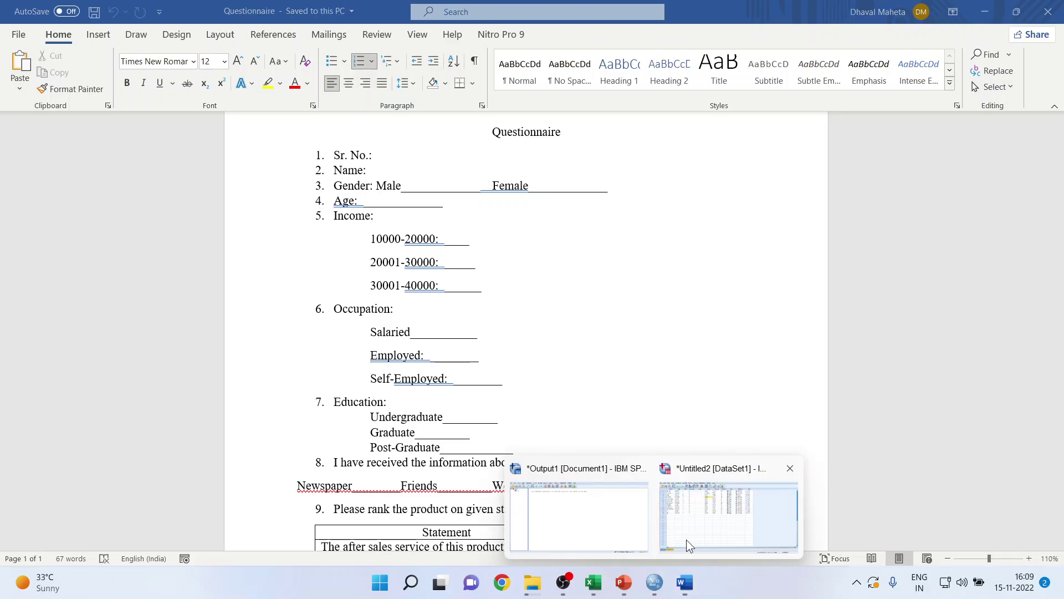
# Add Income labels 1 = 10000 to 20000 and 2 = 20000 to 30000
pyautogui.click(686, 541)
pyautogui.click(397, 132)
pyautogui.write('1')
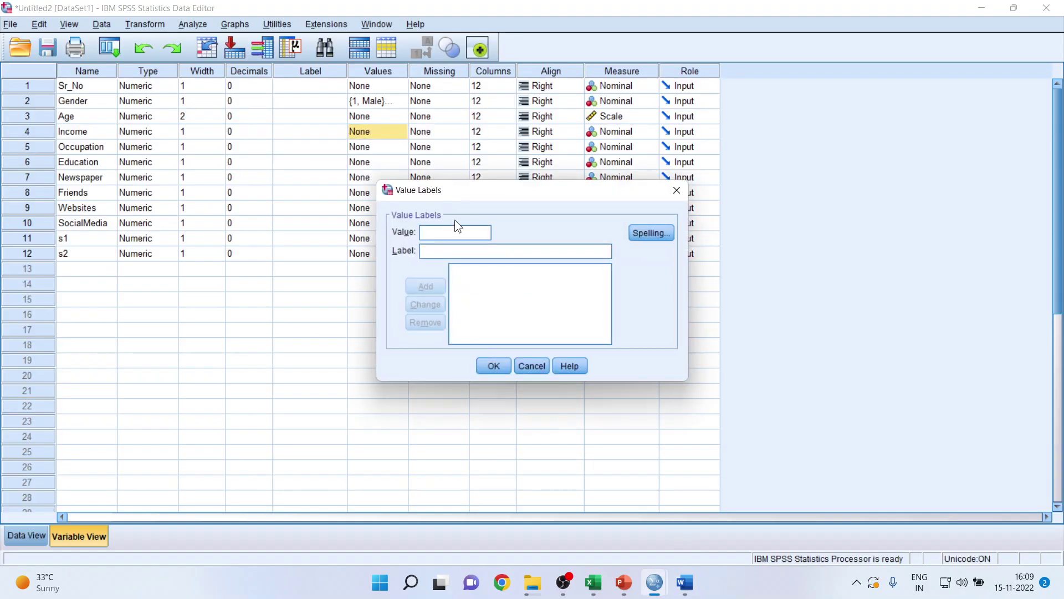
pyautogui.click(451, 247)
pyautogui.write('100')
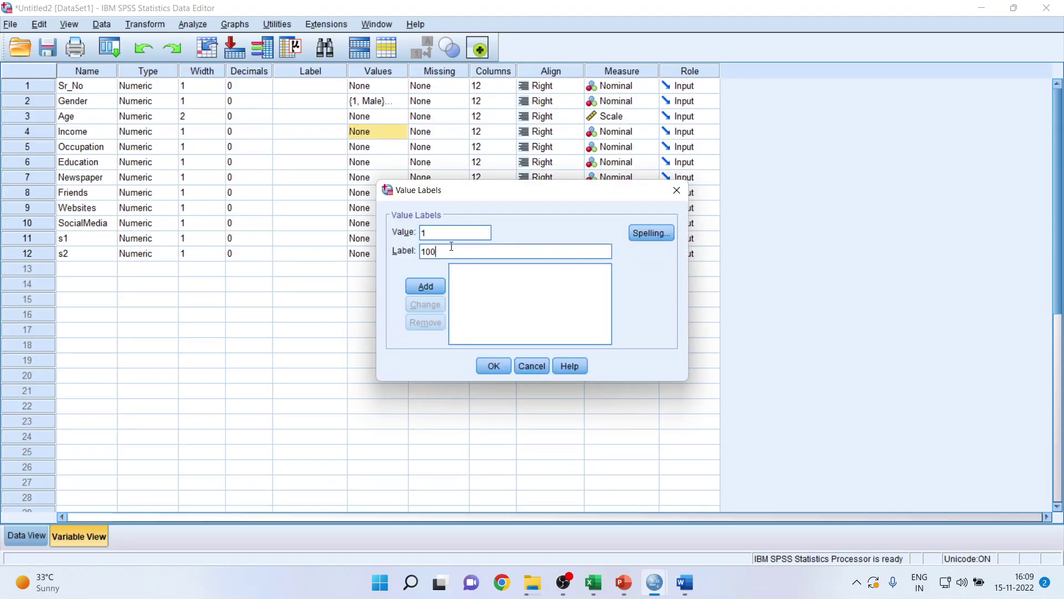
pyautogui.write('00 to 20000')
pyautogui.click(438, 284)
pyautogui.write('2')
pyautogui.click(431, 251)
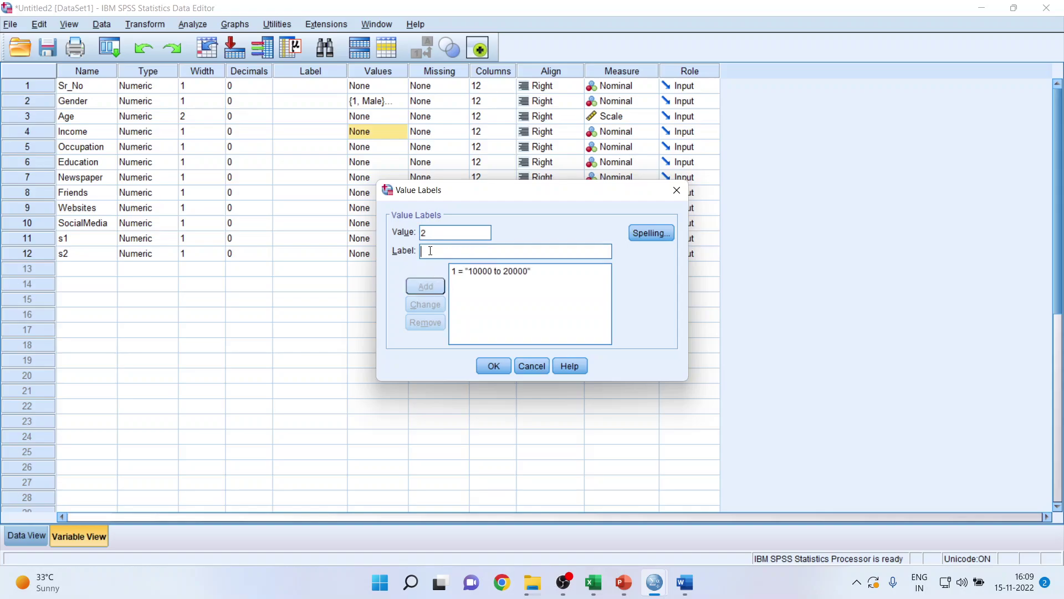
pyautogui.write('20000 to 30000')
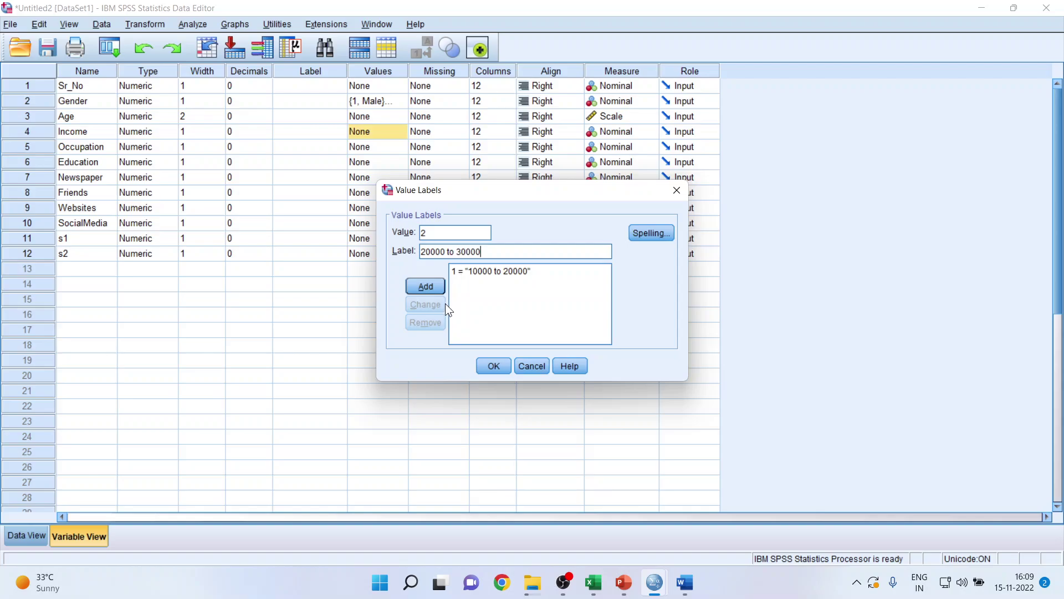
pyautogui.click(425, 286)
# Add 3 = 30000 to 40000 and save Income's value labels
pyautogui.write('3')
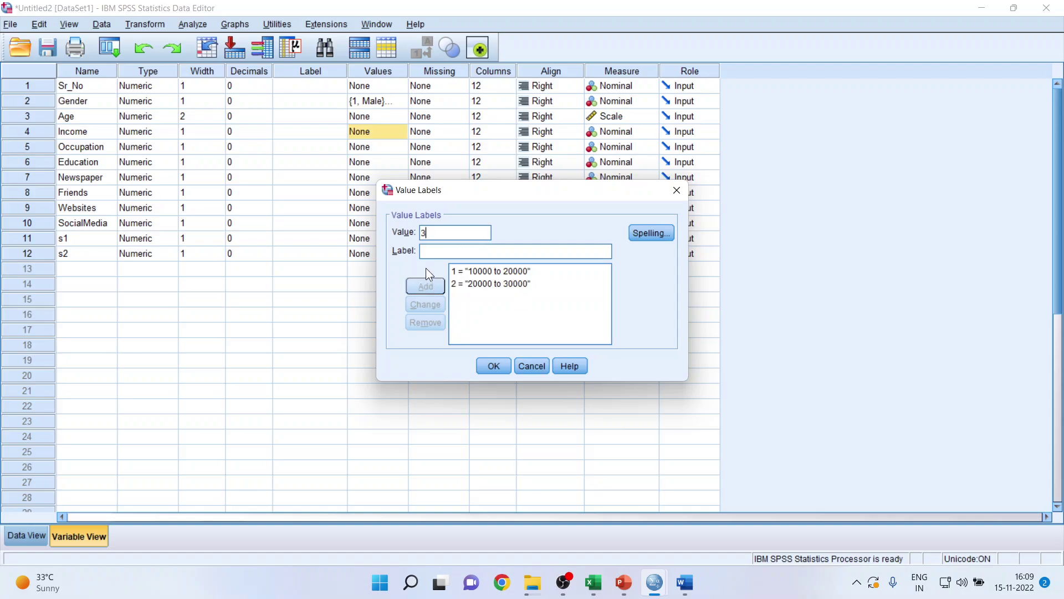
pyautogui.click(430, 251)
pyautogui.write('30000 to 40000')
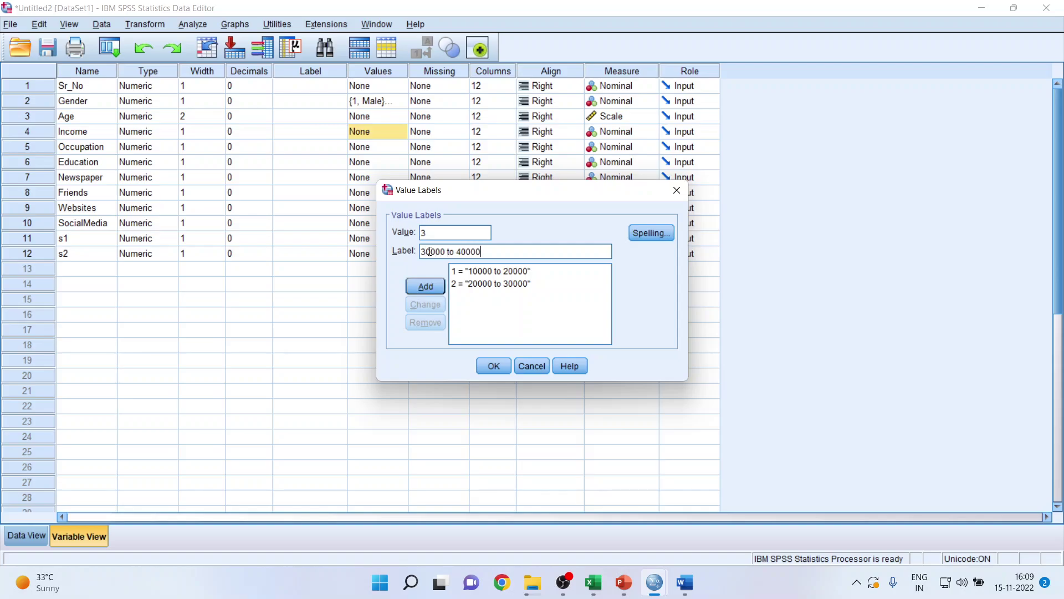
pyautogui.click(431, 284)
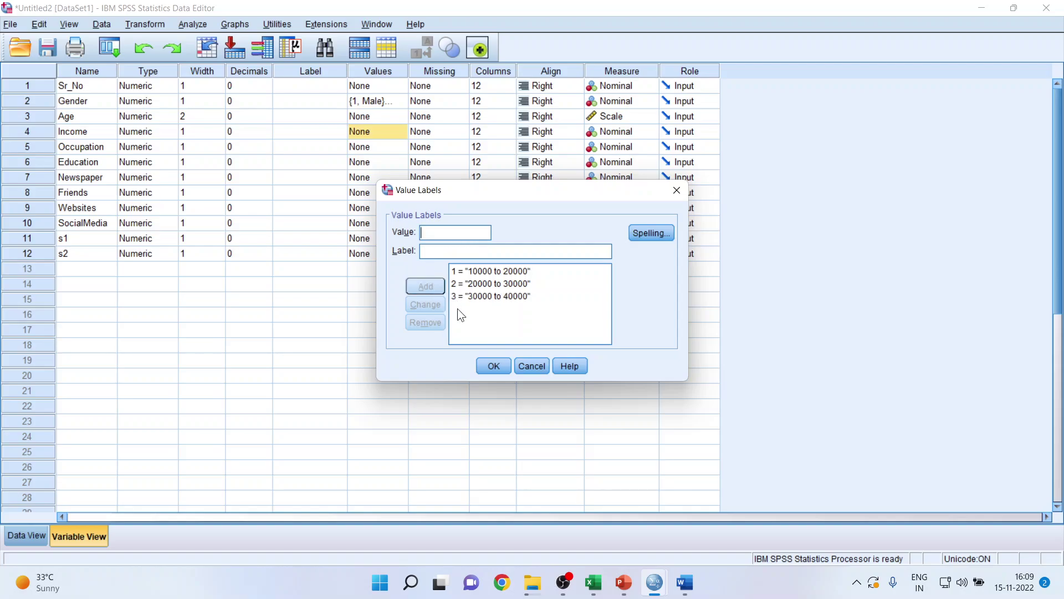
pyautogui.click(494, 367)
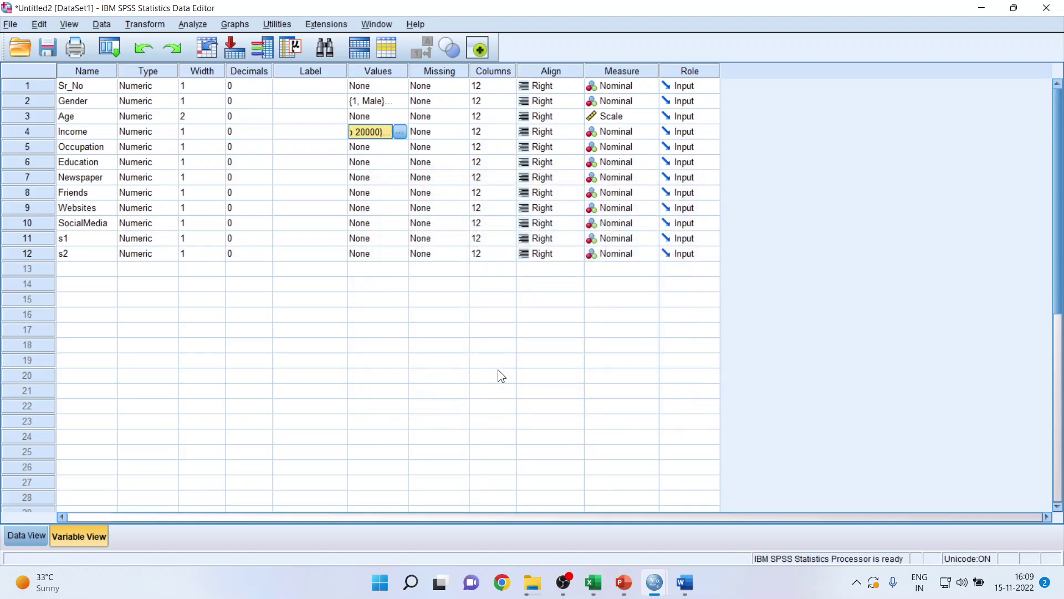
pyautogui.click(393, 148)
pyautogui.click(686, 582)
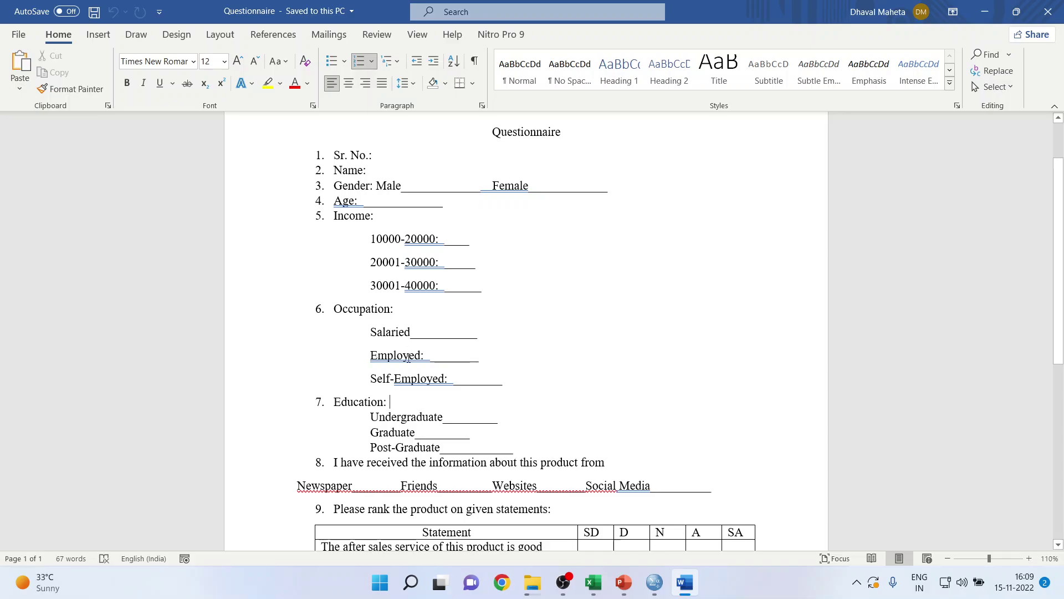
# Start Occupation's value labels with 1 = Salaried
pyautogui.moveTo(655, 582)
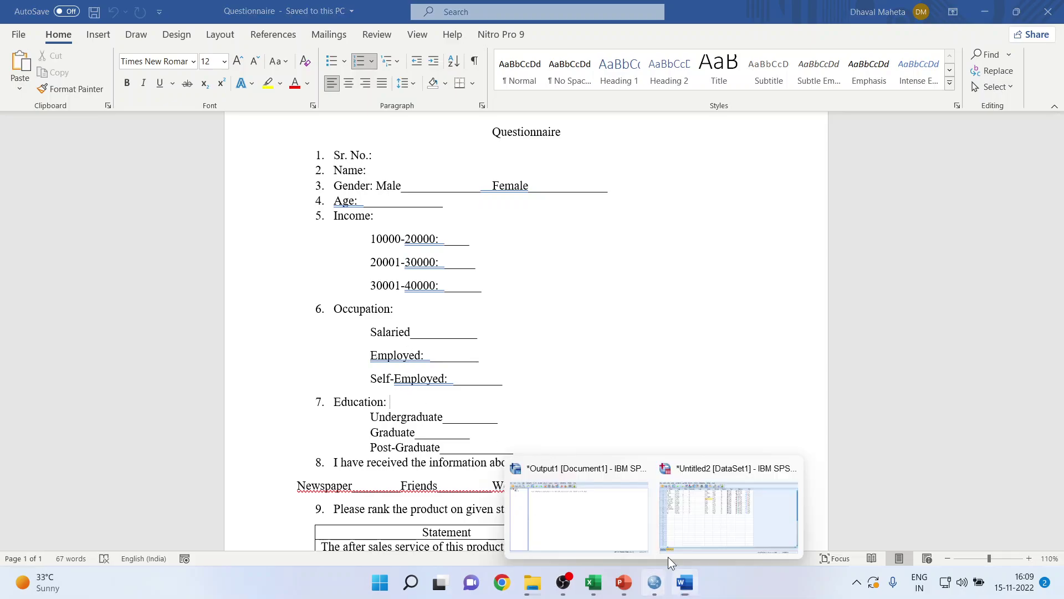
pyautogui.click(704, 533)
pyautogui.click(392, 150)
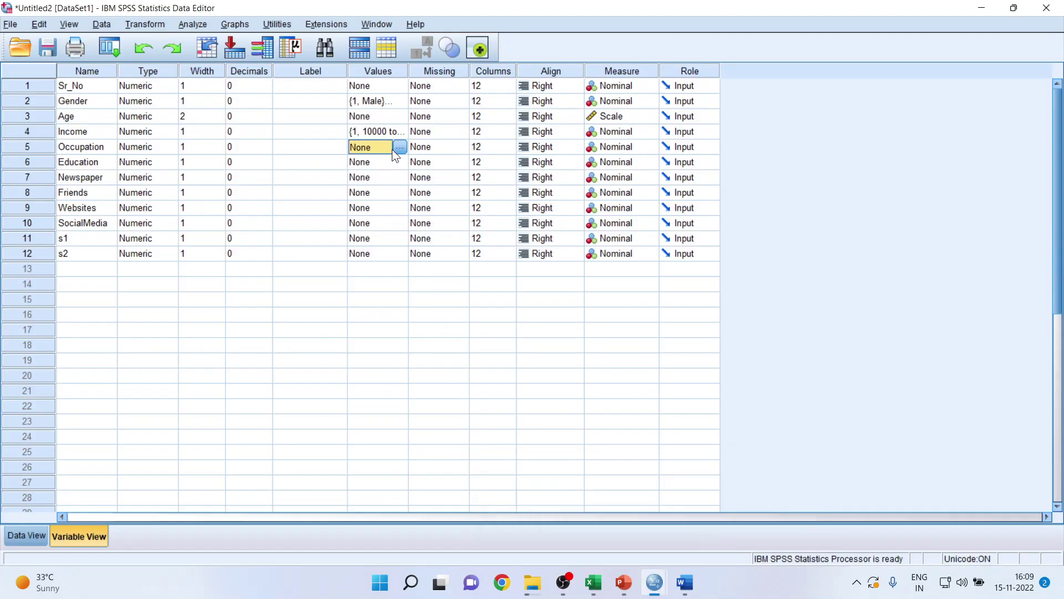
pyautogui.click(397, 148)
pyautogui.write('1')
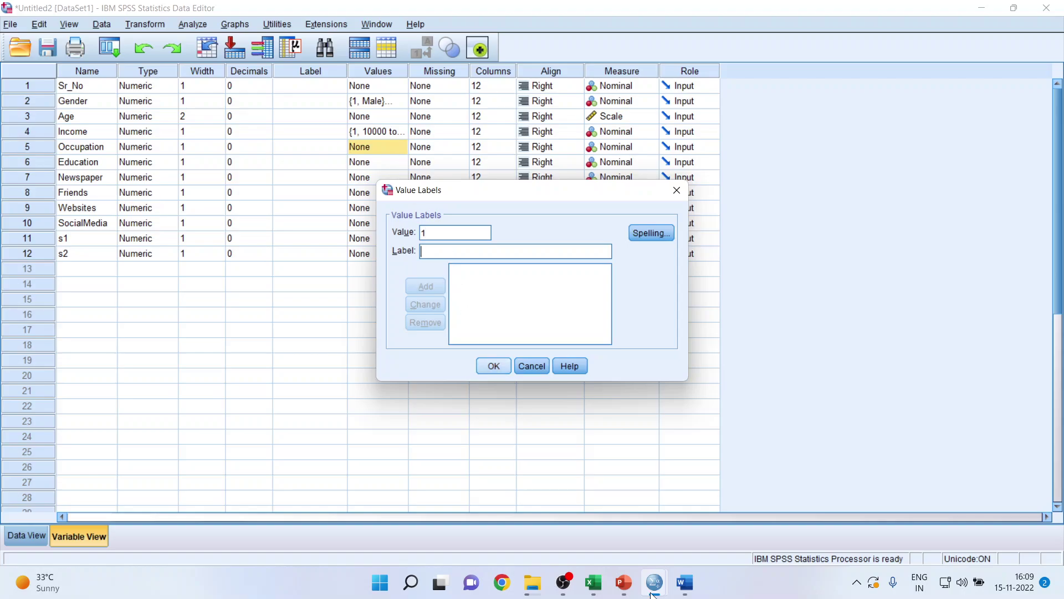
pyautogui.click(686, 592)
pyautogui.click(685, 592)
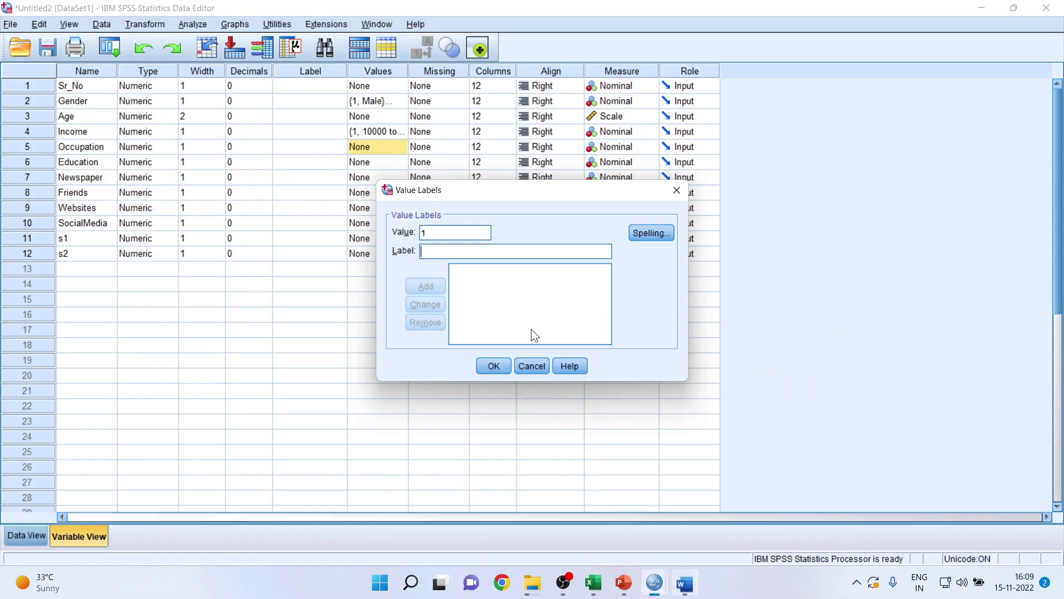
pyautogui.press('Tab')
pyautogui.write('Salaried')
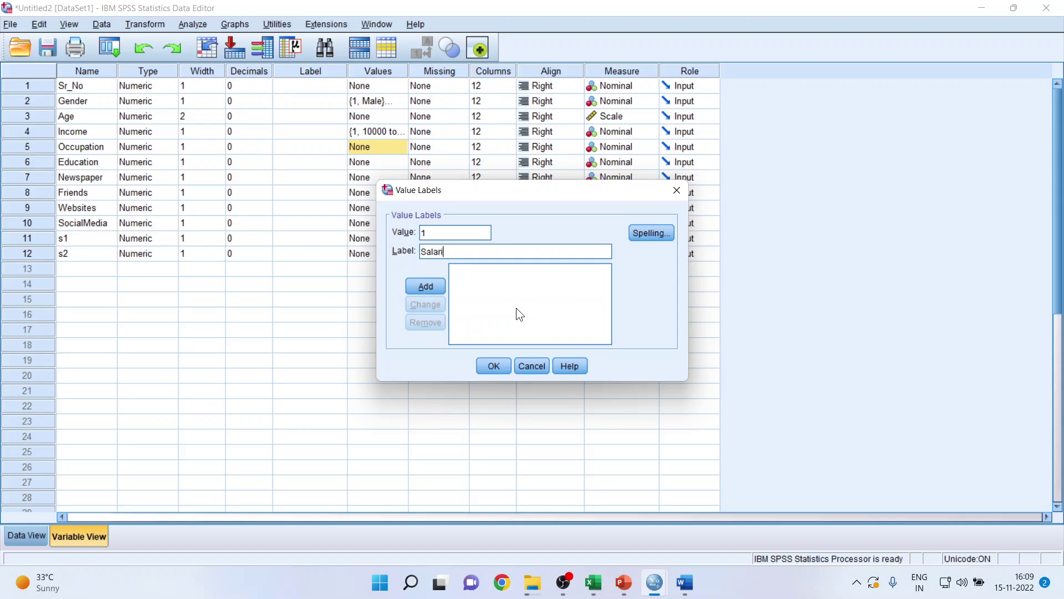
pyautogui.click(433, 287)
# Add 2 = Employed and 3 = Self-Employed, then confirm Occupation's labels
pyautogui.write('2')
pyautogui.click(431, 252)
pyautogui.write('Employed')
pyautogui.click(424, 285)
pyautogui.write('3')
pyautogui.click(428, 253)
pyautogui.write('Self')
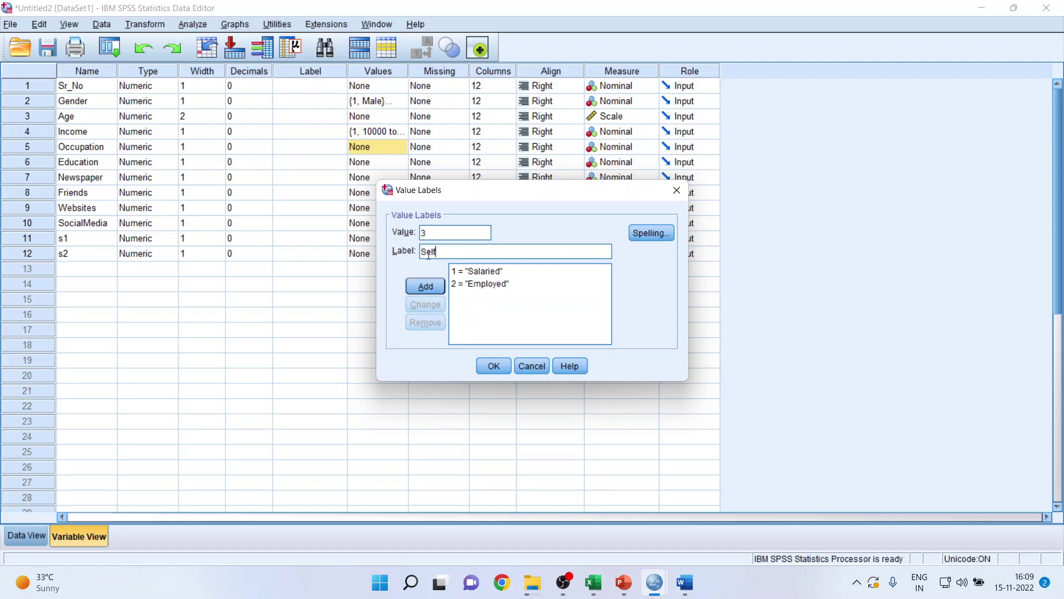
pyautogui.write('-Employed')
pyautogui.click(433, 287)
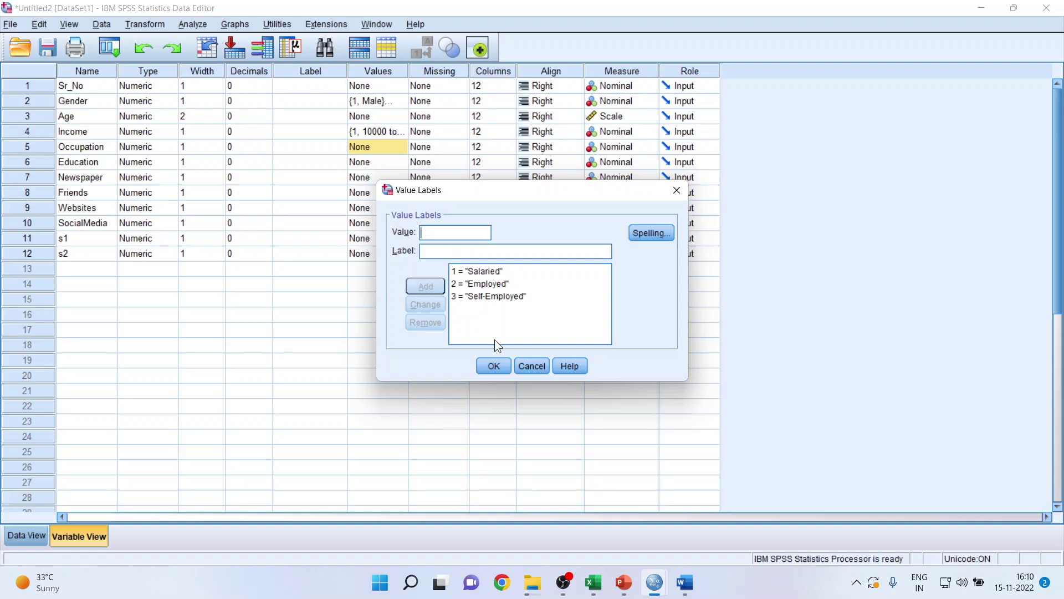
pyautogui.click(495, 366)
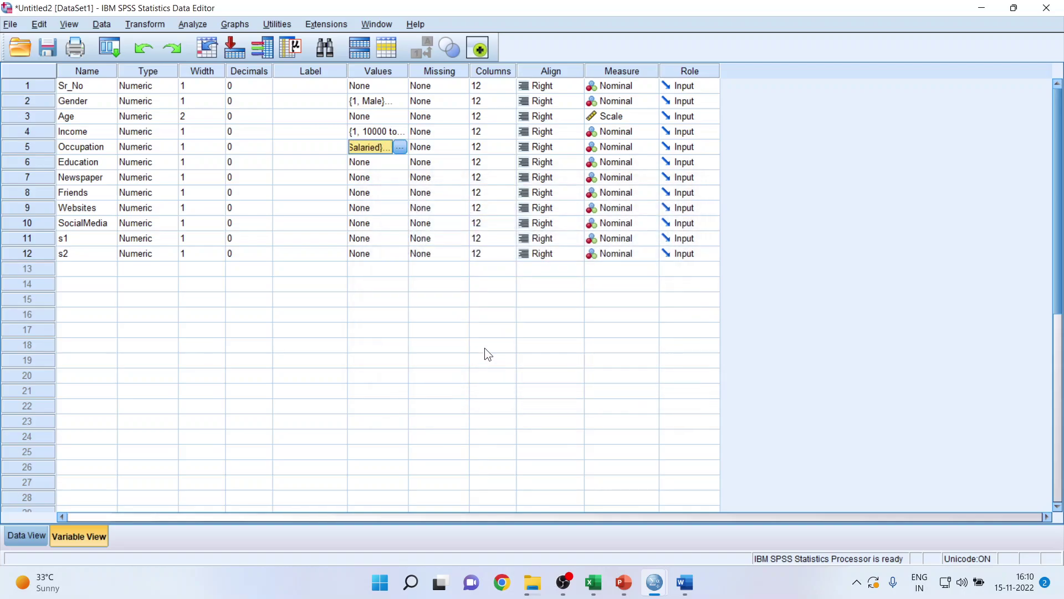
# Label Education's value 1 as Under Graduate
pyautogui.click(388, 162)
pyautogui.click(399, 162)
pyautogui.write('1')
pyautogui.click(436, 252)
pyautogui.write('Under')
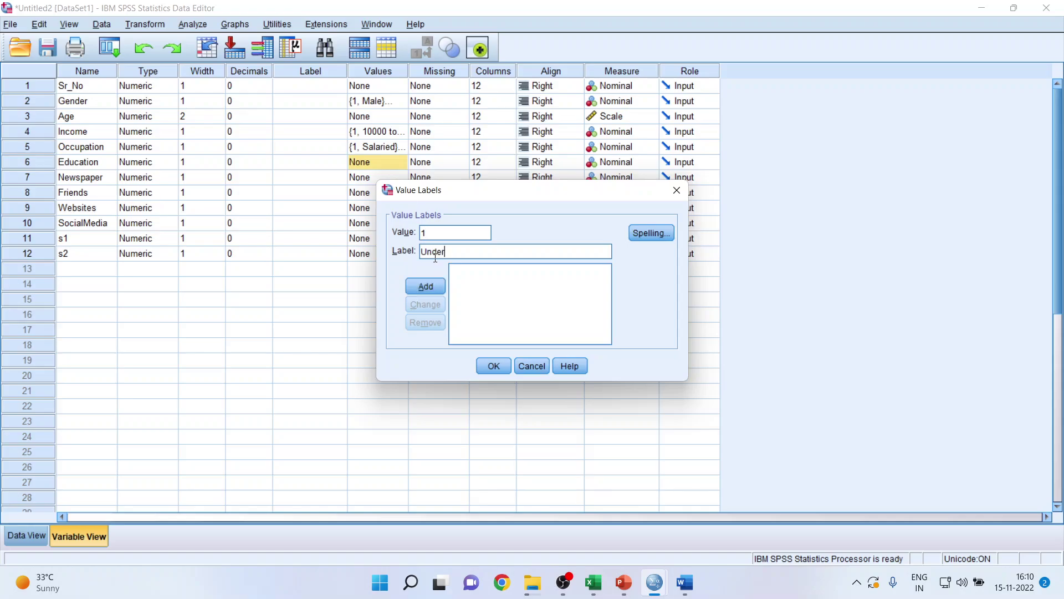
pyautogui.write(' Gdra')
pyautogui.press('BackSpace')
pyautogui.press('BackSpace')
pyautogui.press('BackSpace')
pyautogui.write('raduate')
pyautogui.click(425, 287)
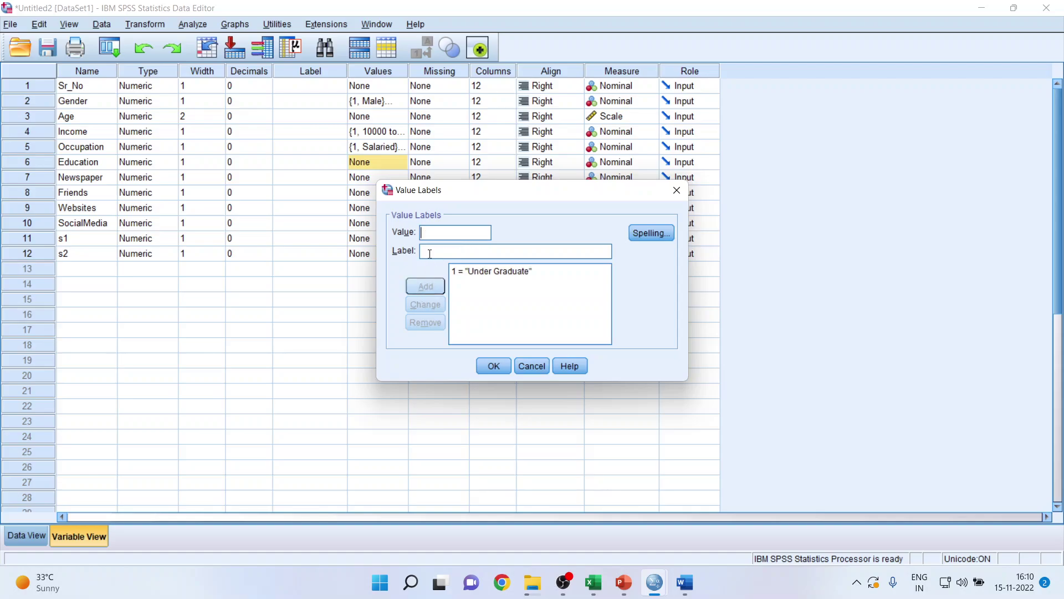
# Add 2 = Graduate and 3 = Post Graduate, then confirm Education's labels
pyautogui.write('Graduate')
pyautogui.click(432, 285)
pyautogui.write('3')
pyautogui.click(432, 255)
pyautogui.write('Post Graduate')
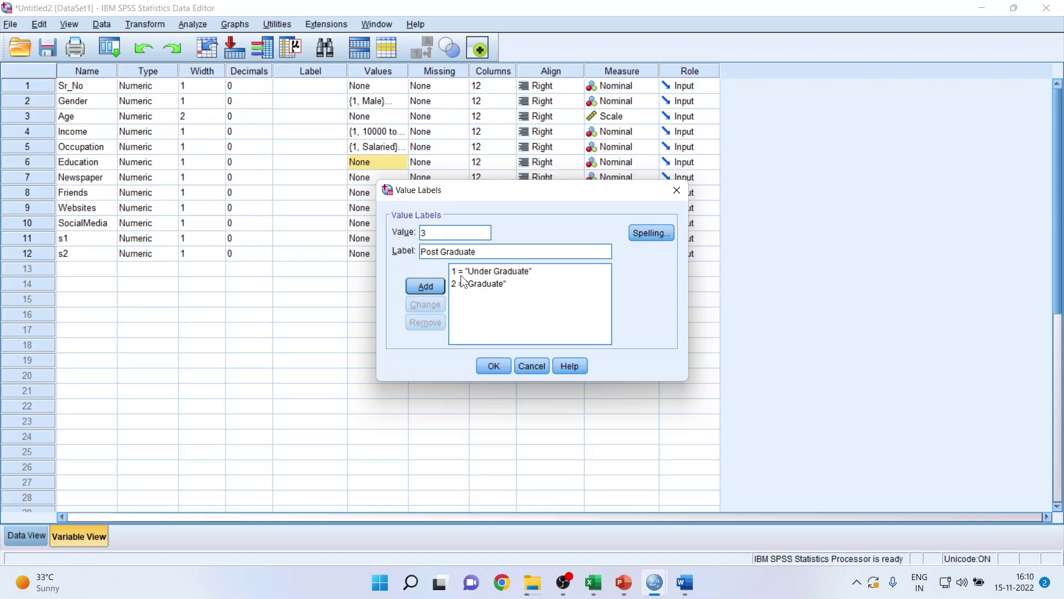
pyautogui.click(430, 283)
pyautogui.click(491, 366)
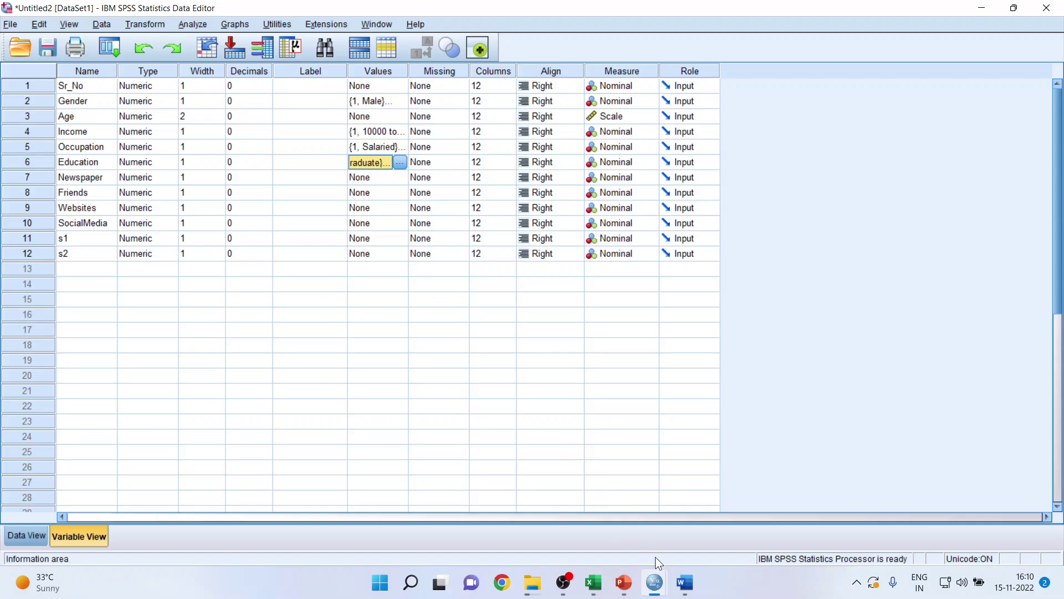
pyautogui.click(685, 582)
pyautogui.scroll(-1, 443, 393)
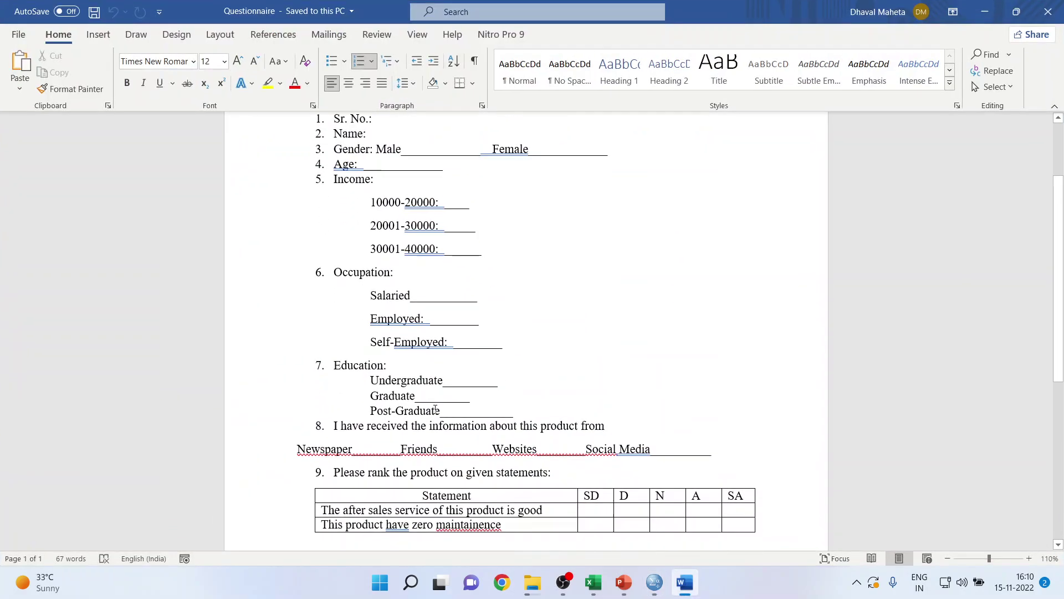
pyautogui.scroll(-1, 527, 421)
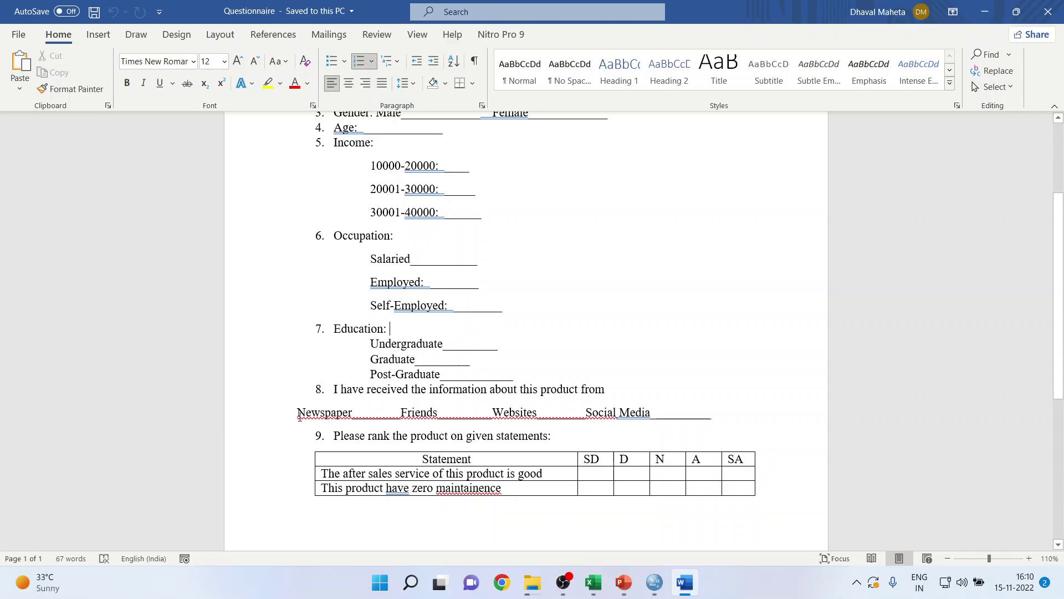
pyautogui.moveTo(319, 416); pyautogui.dragTo(693, 418)
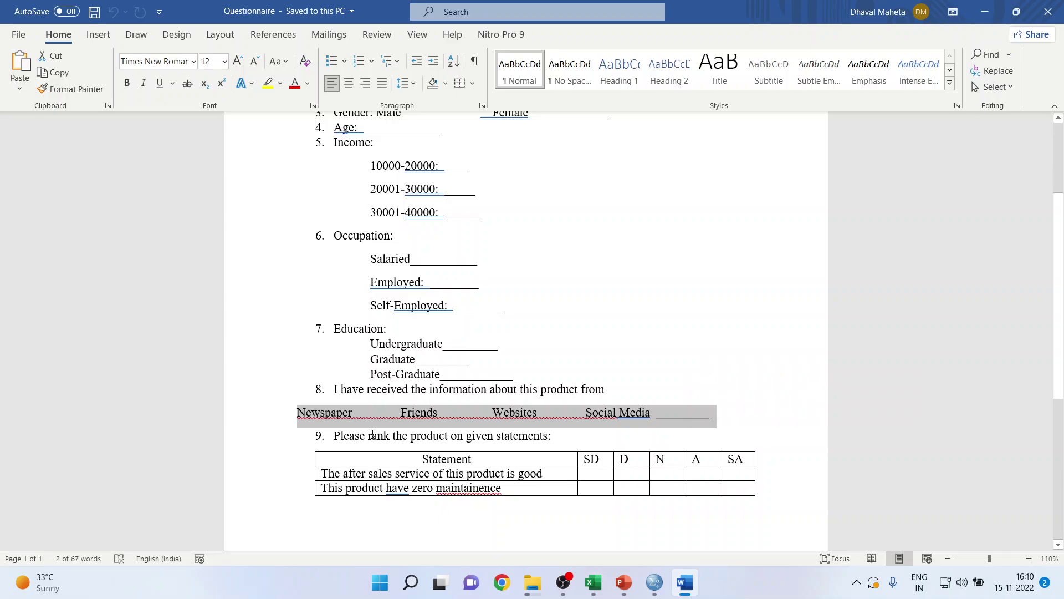
pyautogui.click(363, 420)
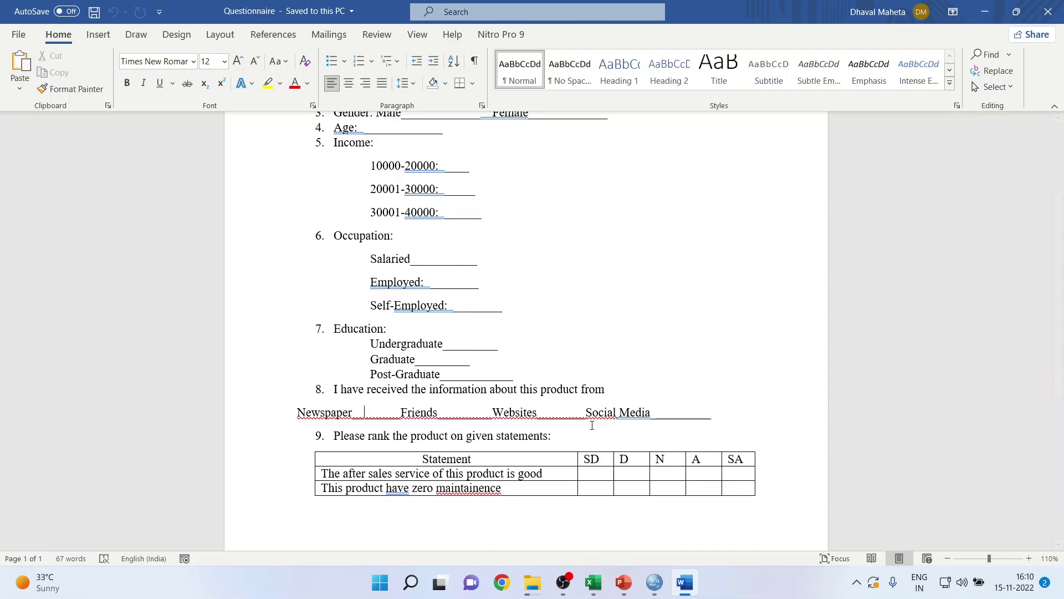
pyautogui.moveTo(655, 582)
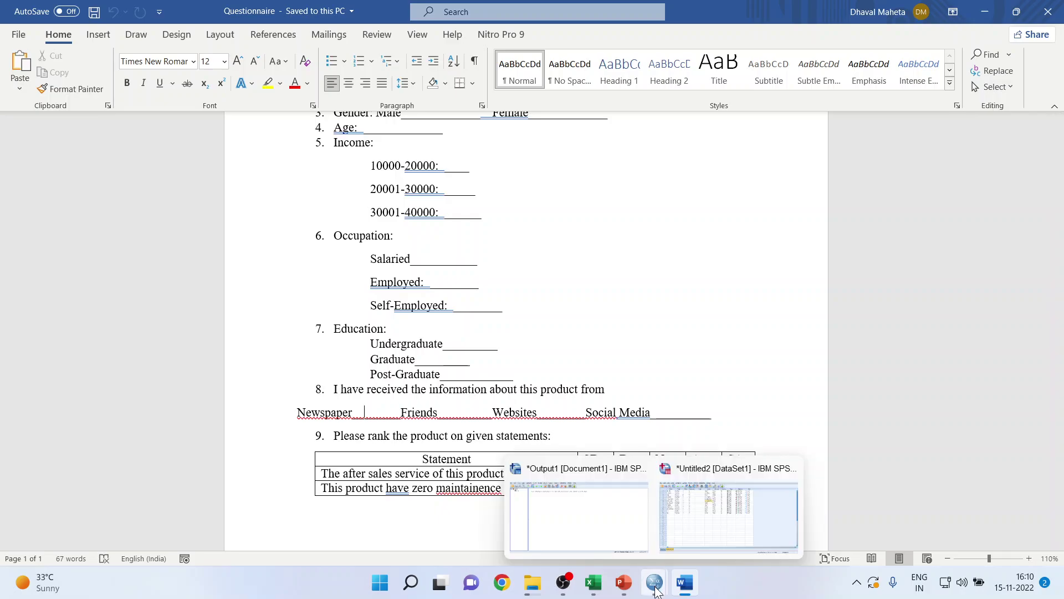
pyautogui.click(691, 536)
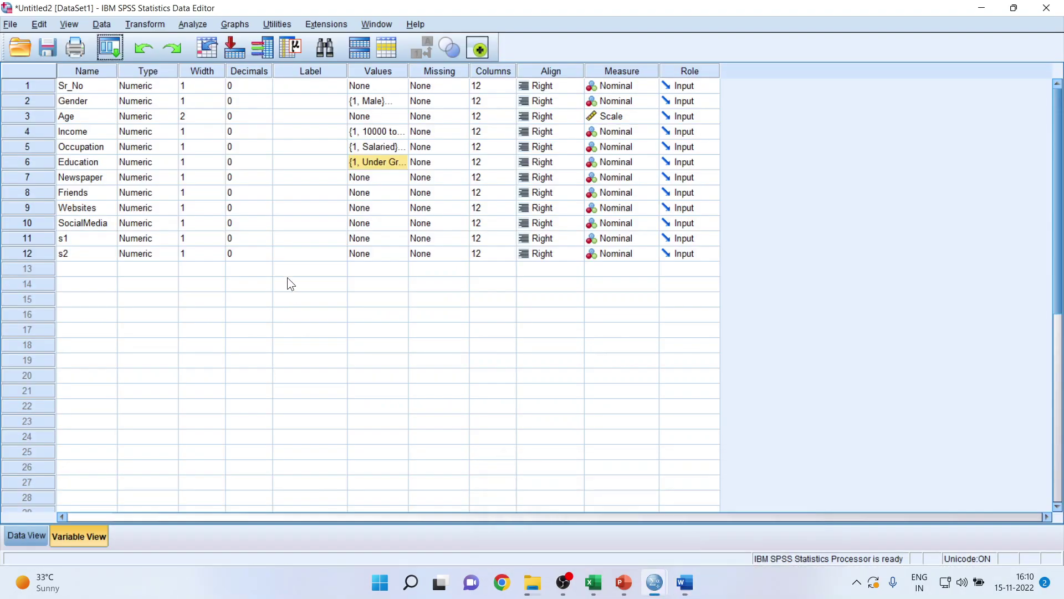
pyautogui.click(355, 177)
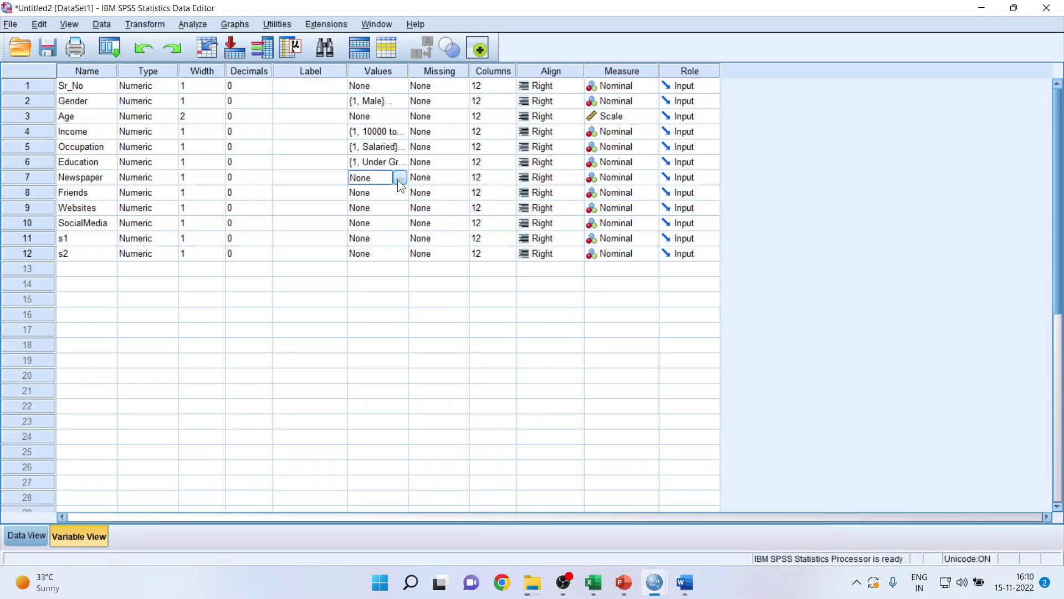
# Give Newspaper the value labels 1 = Yes and 0 = No
pyautogui.click(399, 179)
pyautogui.write('1')
pyautogui.click(438, 250)
pyautogui.write('Yes')
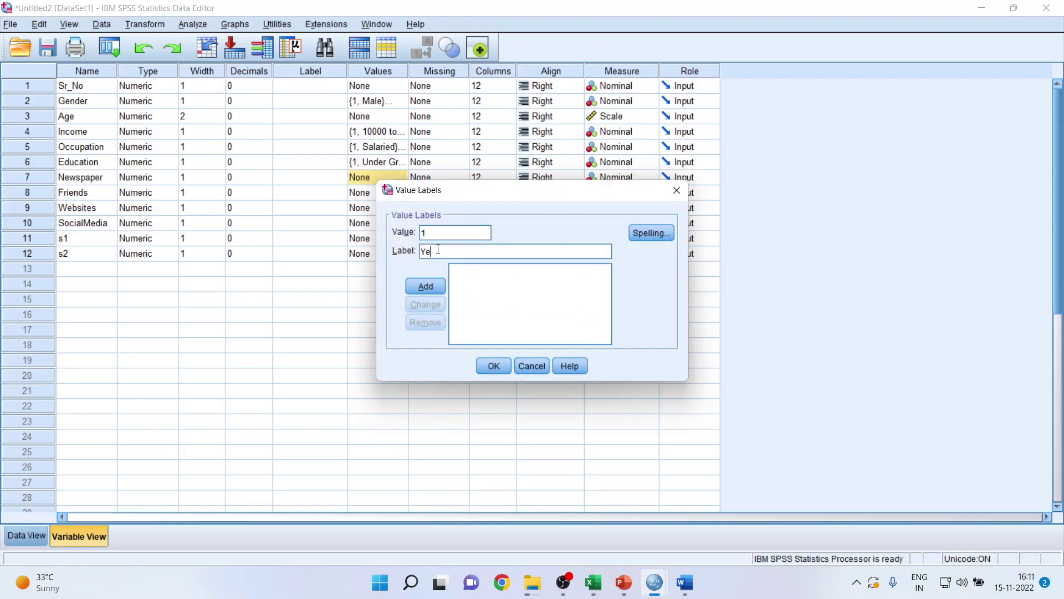
pyautogui.click(432, 284)
pyautogui.write('0')
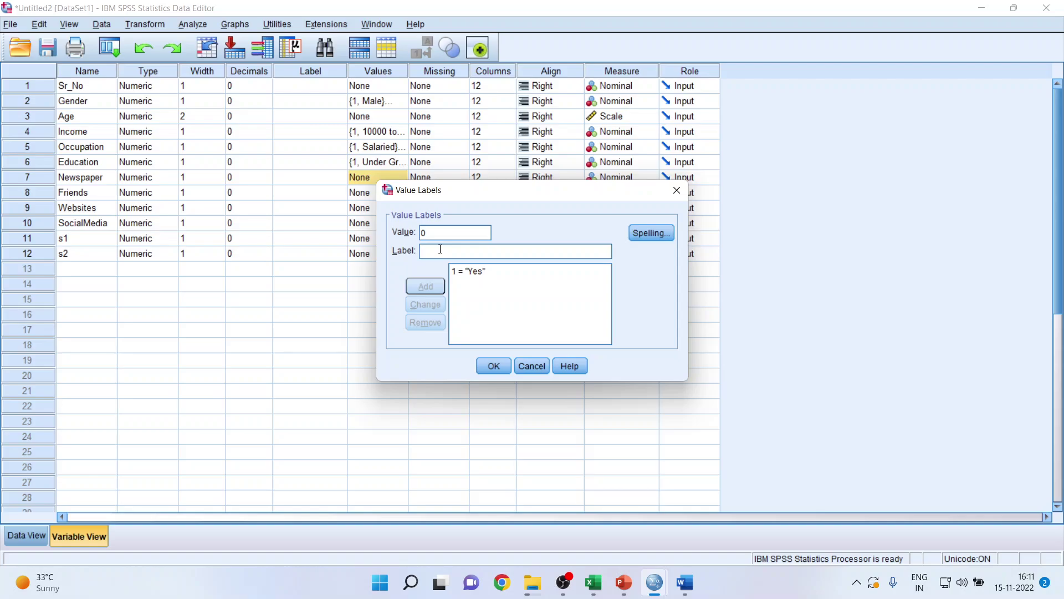
pyautogui.write('No')
pyautogui.click(438, 282)
pyautogui.click(494, 366)
# Copy Newspaper's Yes/No labels into Friends, Websites and SocialMedia
pyautogui.rightClick(367, 180)
pyautogui.press('Escape')
pyautogui.click(370, 193)
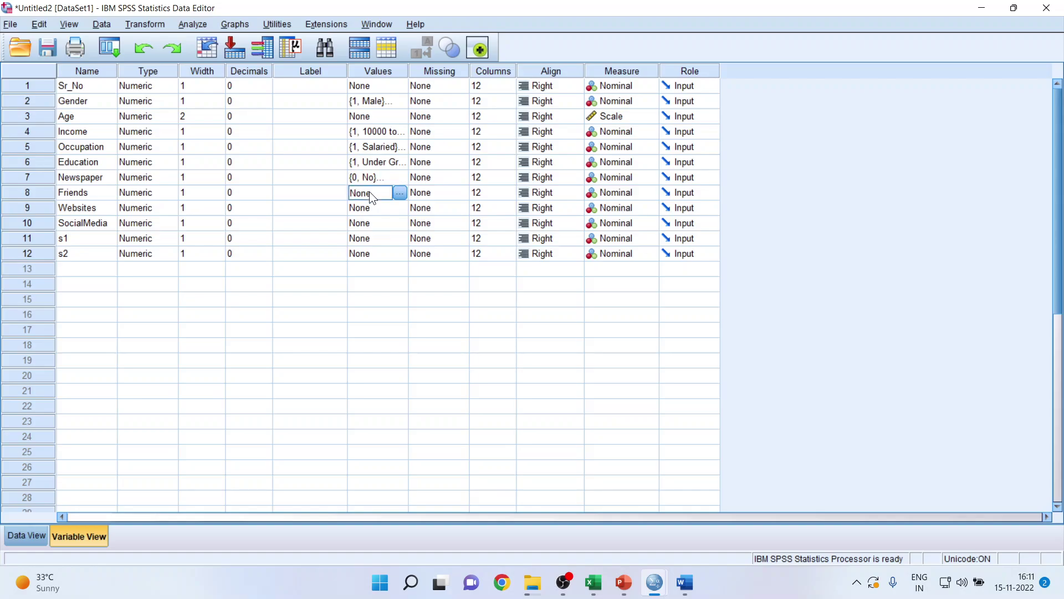
pyautogui.hotkey('ctrl', 'v')
pyautogui.click(370, 208)
pyautogui.hotkey('ctrl', 'v')
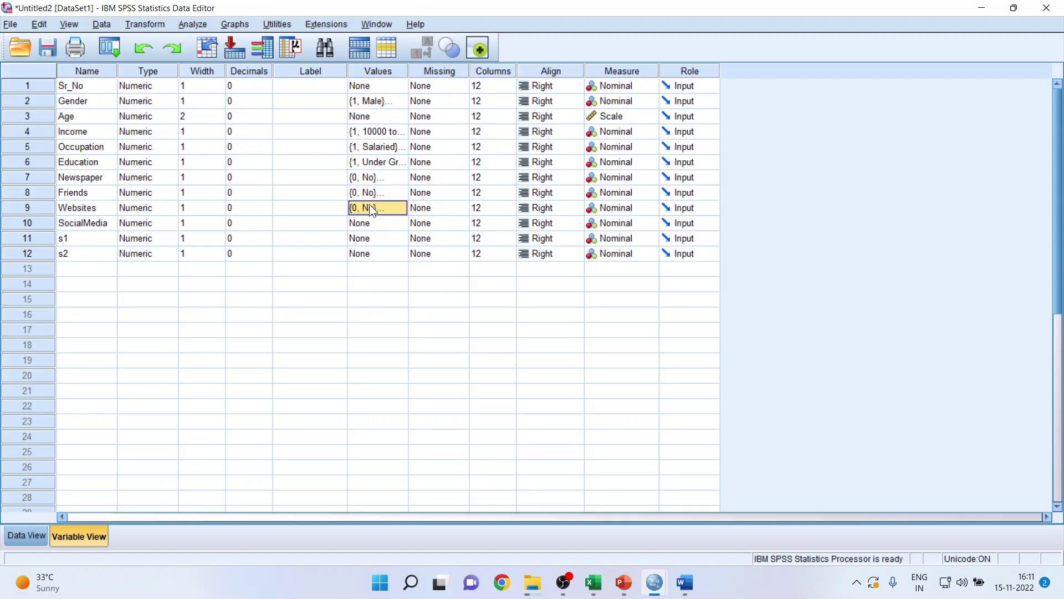
pyautogui.click(364, 227)
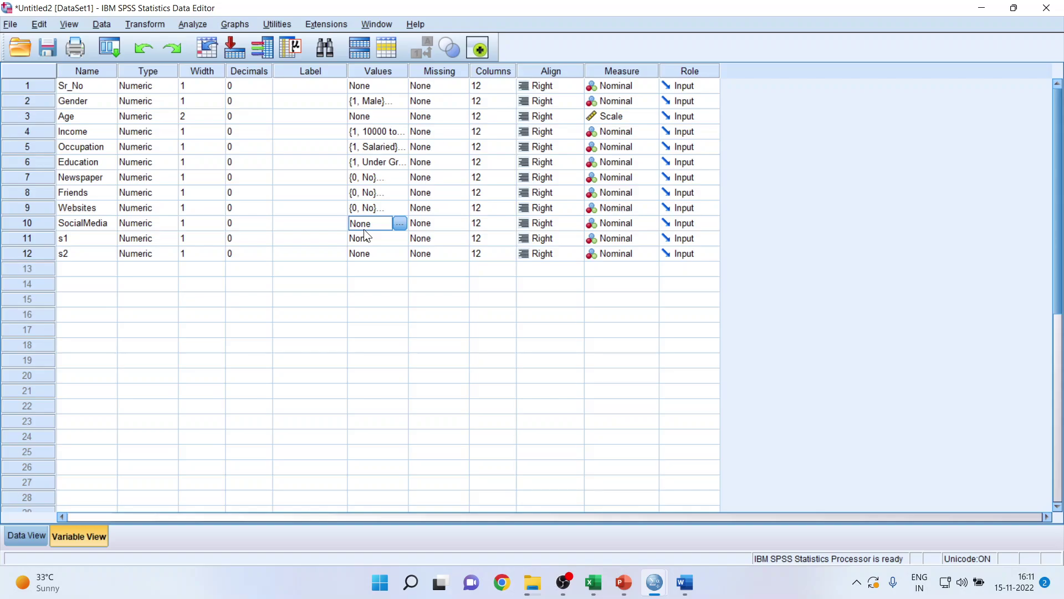
pyautogui.write('{0, No}...')
pyautogui.click(363, 287)
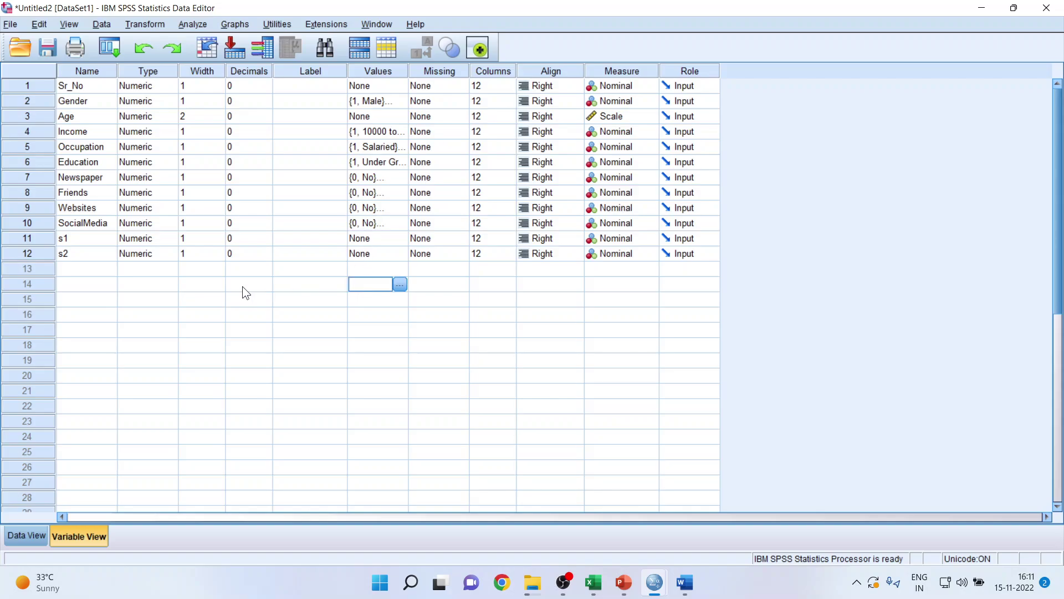
# Label s1 'The after sales service of this product is good' from the Word table, widening the Label column
pyautogui.click(83, 241)
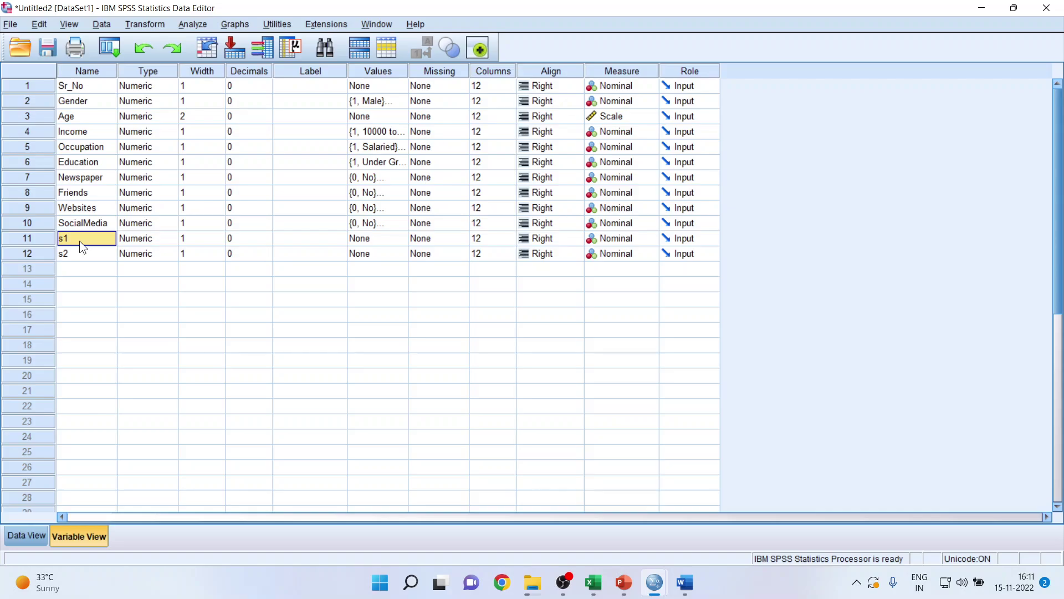
pyautogui.click(685, 582)
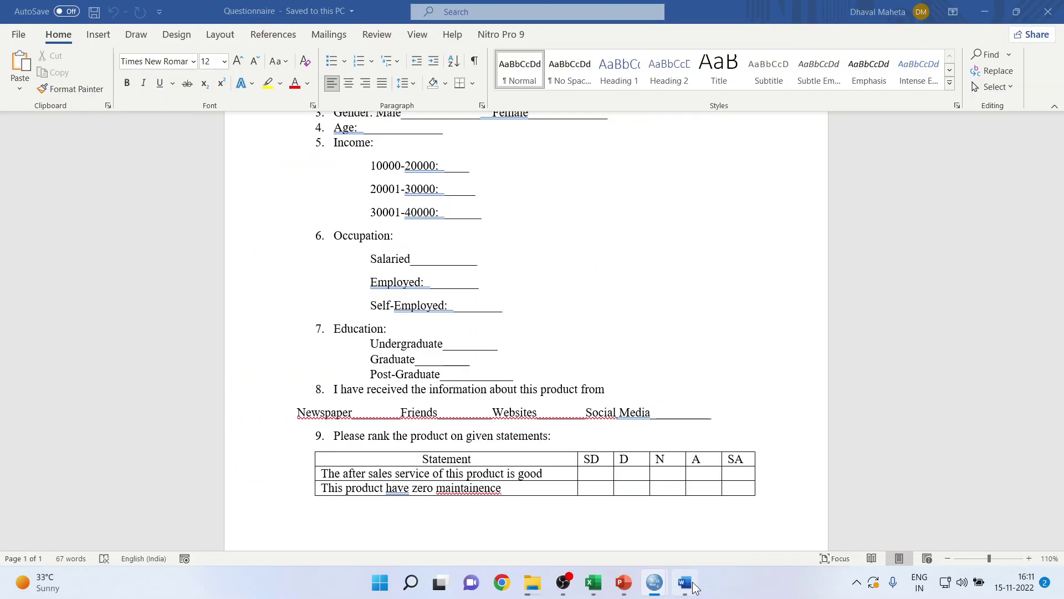
pyautogui.moveTo(323, 476); pyautogui.dragTo(541, 478)
pyautogui.rightClick(538, 475)
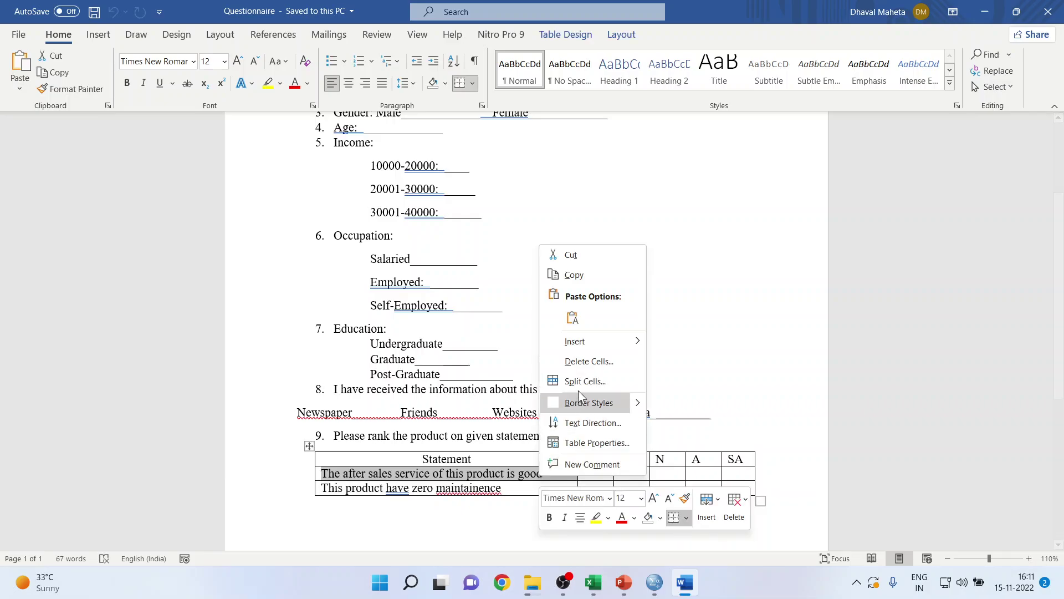
pyautogui.click(587, 284)
pyautogui.moveTo(654, 582)
pyautogui.click(694, 526)
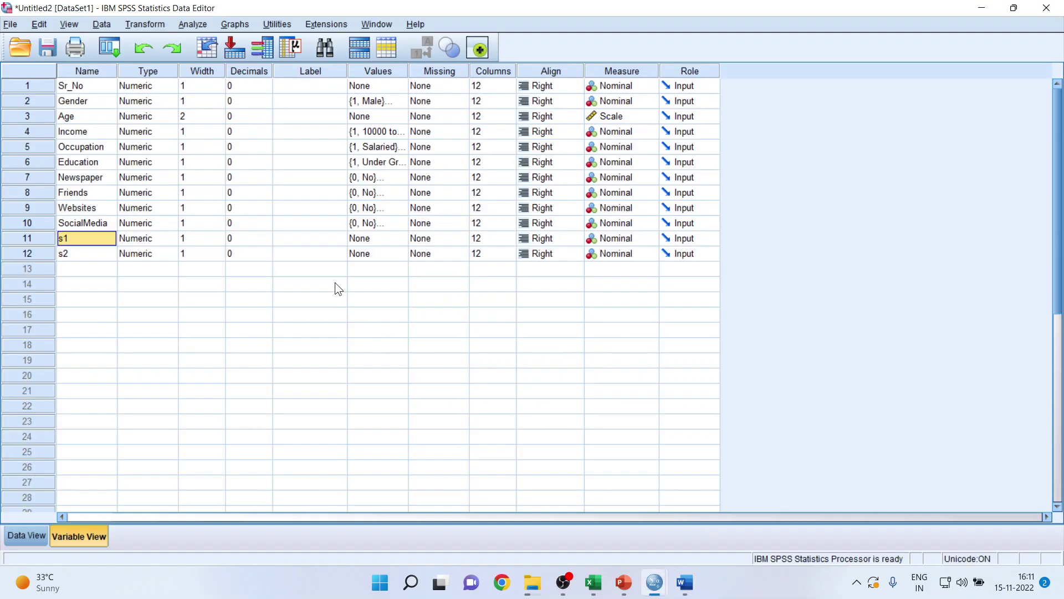
pyautogui.click(304, 241)
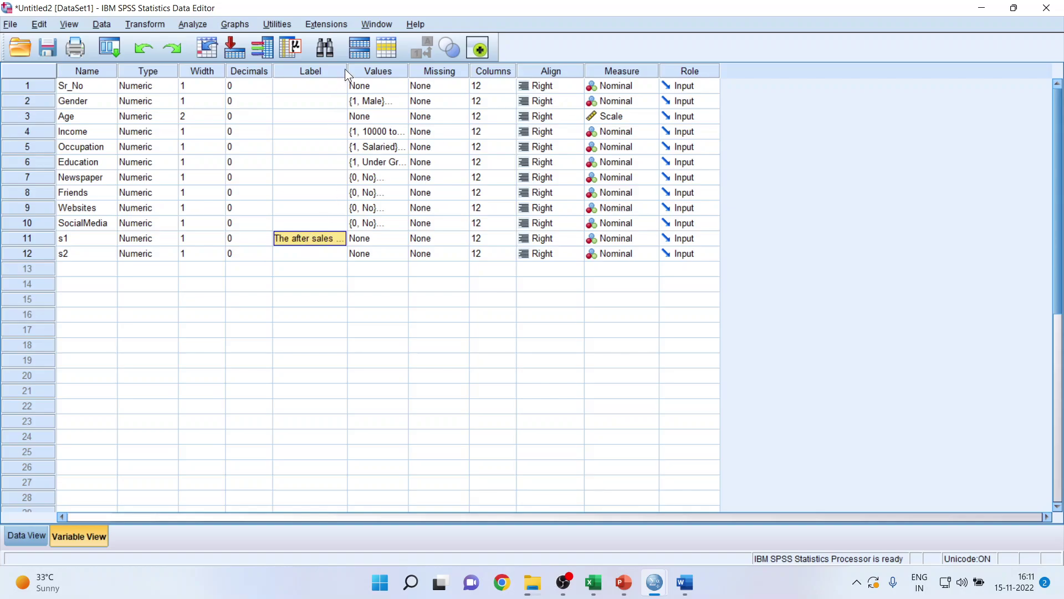
pyautogui.moveTo(346, 71); pyautogui.dragTo(475, 73)
# Copy the second questionnaire statement from the Word table into s2's Label cell
pyautogui.click(685, 582)
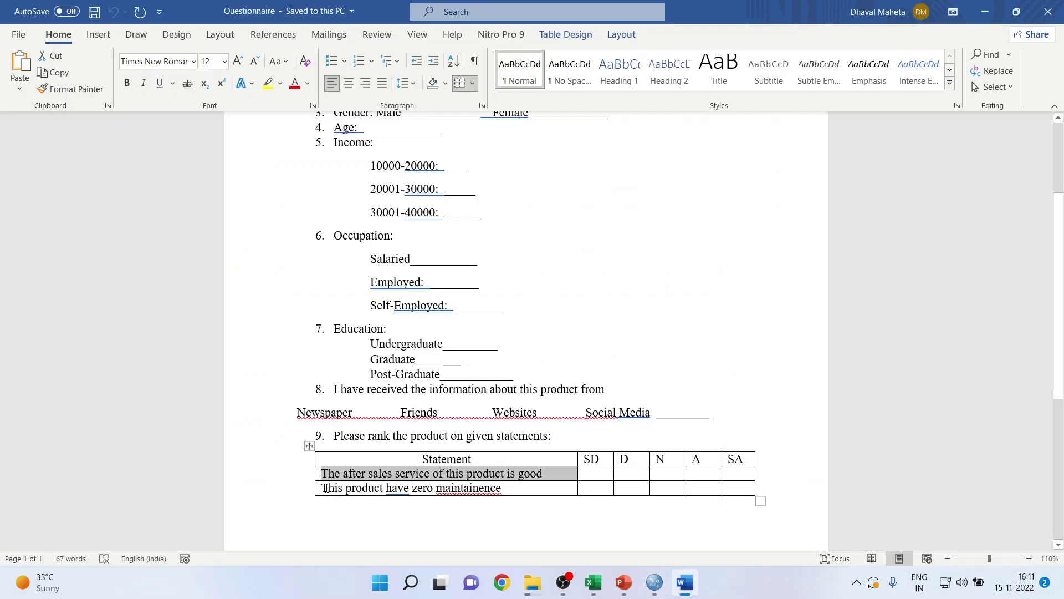
pyautogui.moveTo(326, 488); pyautogui.dragTo(495, 495)
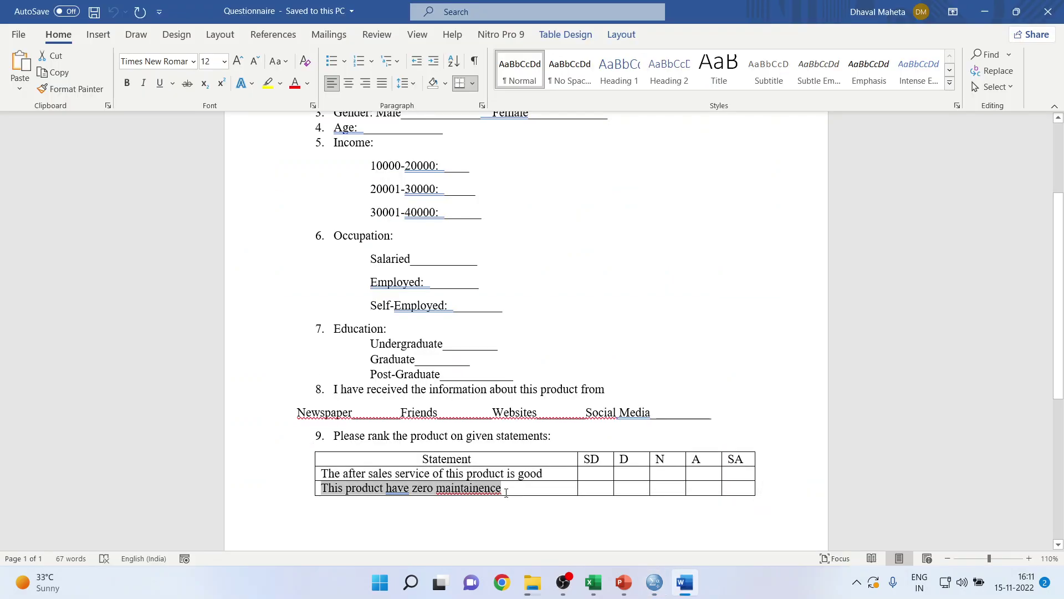
pyautogui.rightClick(493, 493)
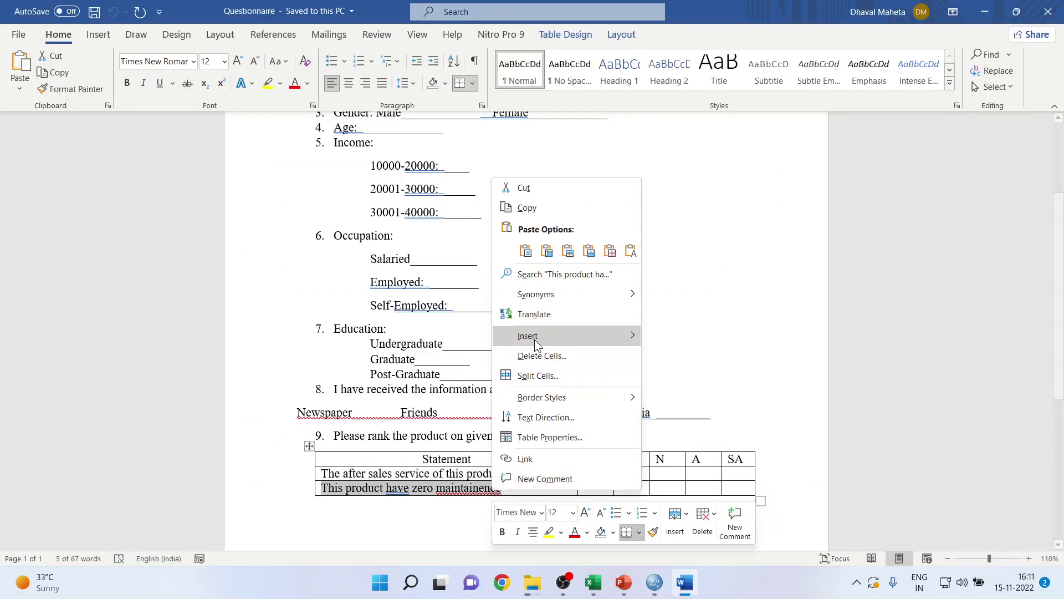
pyautogui.click(556, 203)
pyautogui.click(662, 590)
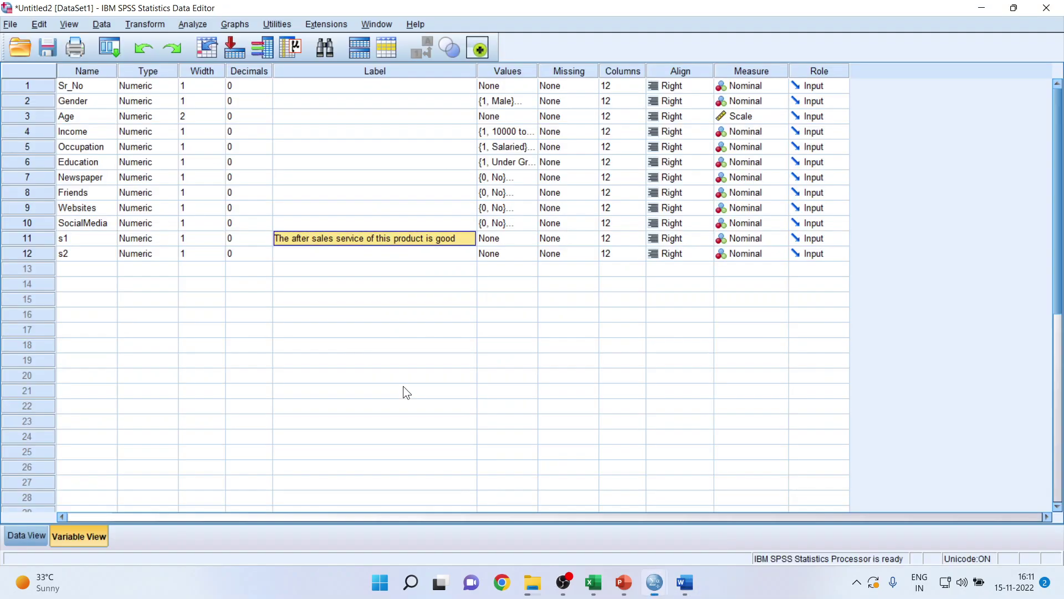
pyautogui.click(309, 258)
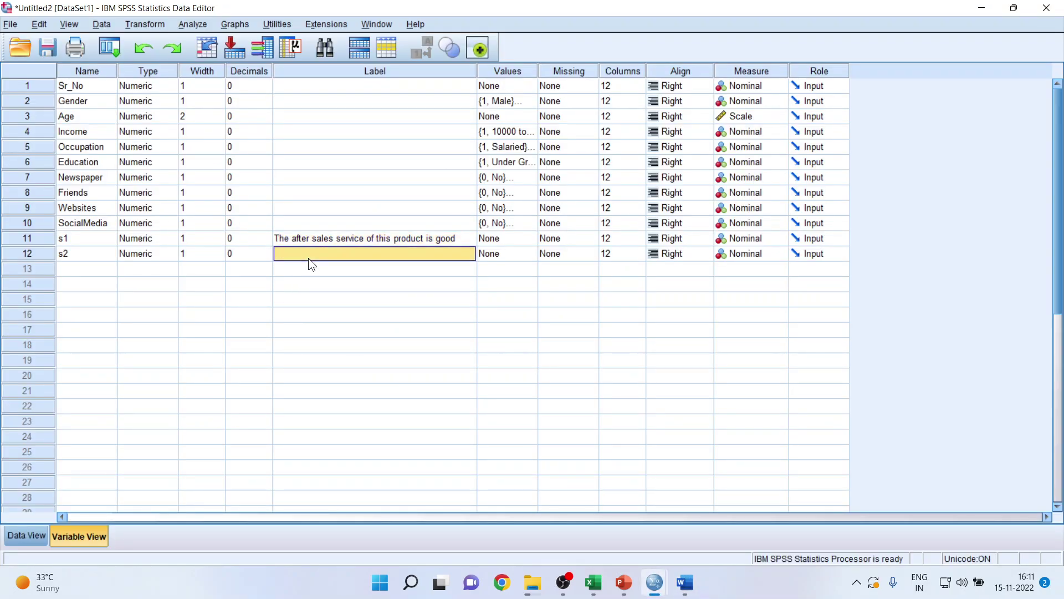
pyautogui.hotkey('ctrl', 'v')
# Give s1 value labels 1 Strongly Disagree, 2 Disagree and 3 Neutral
pyautogui.click(499, 240)
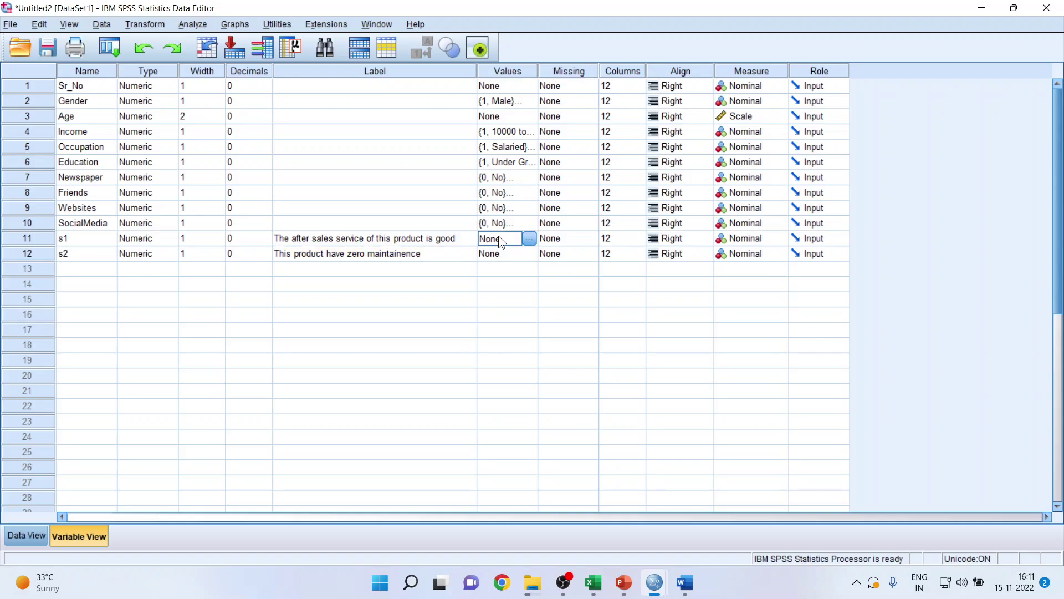
pyautogui.click(529, 239)
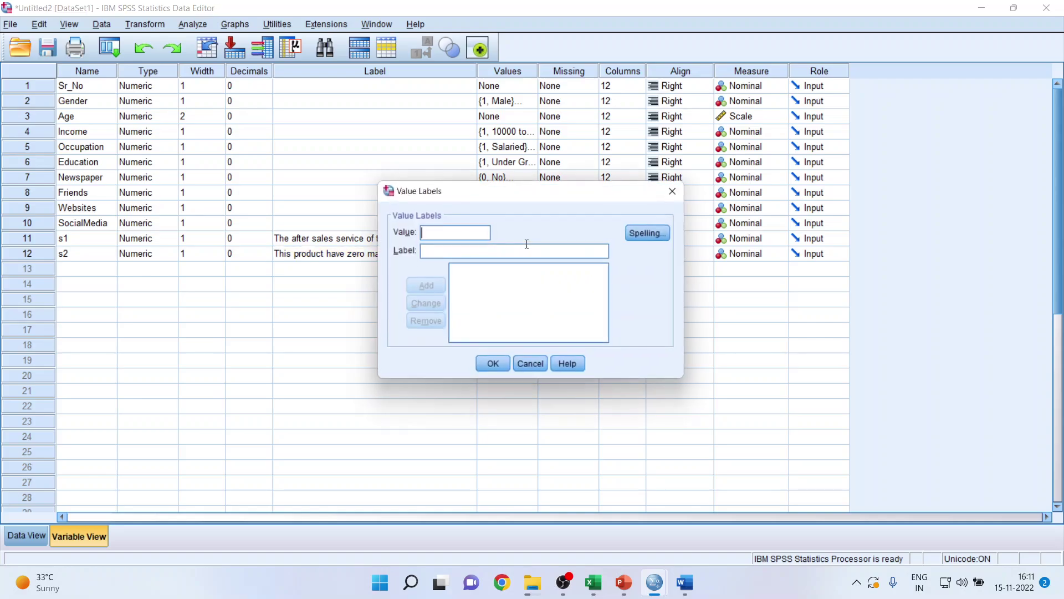
pyautogui.write('1')
pyautogui.click(459, 249)
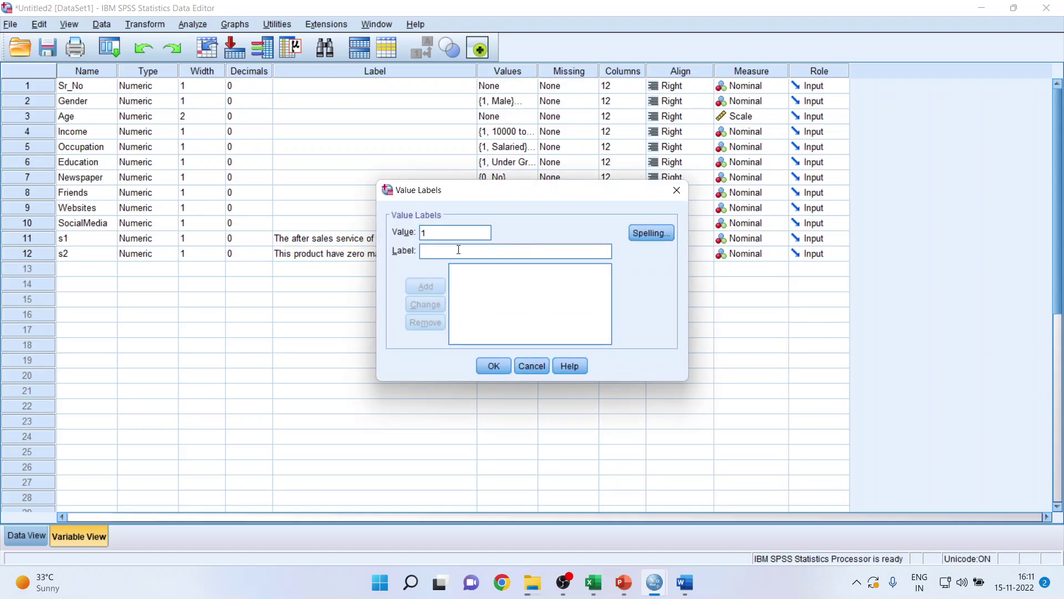
pyautogui.write('Strongly Disagree')
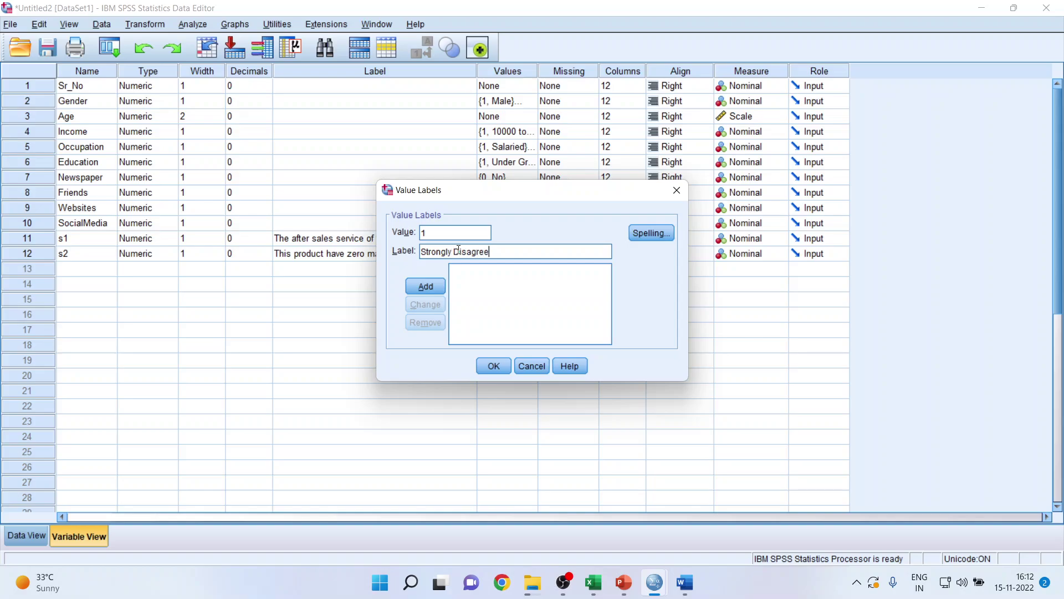
pyautogui.click(426, 286)
pyautogui.write('2')
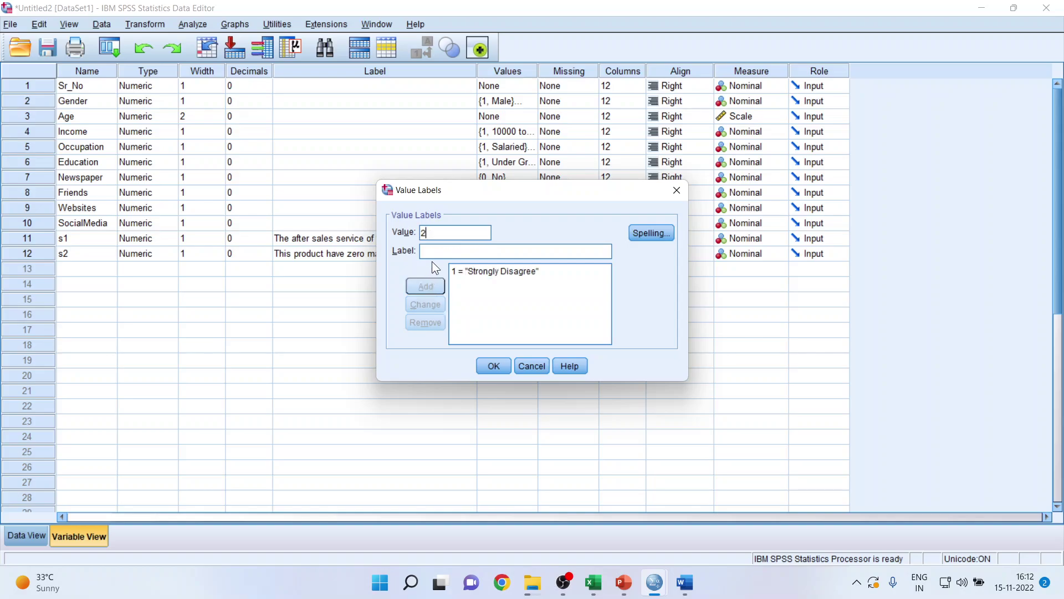
pyautogui.click(433, 252)
pyautogui.write('Disagree')
pyautogui.click(437, 290)
pyautogui.write('3')
pyautogui.click(443, 253)
pyautogui.write('Neutral')
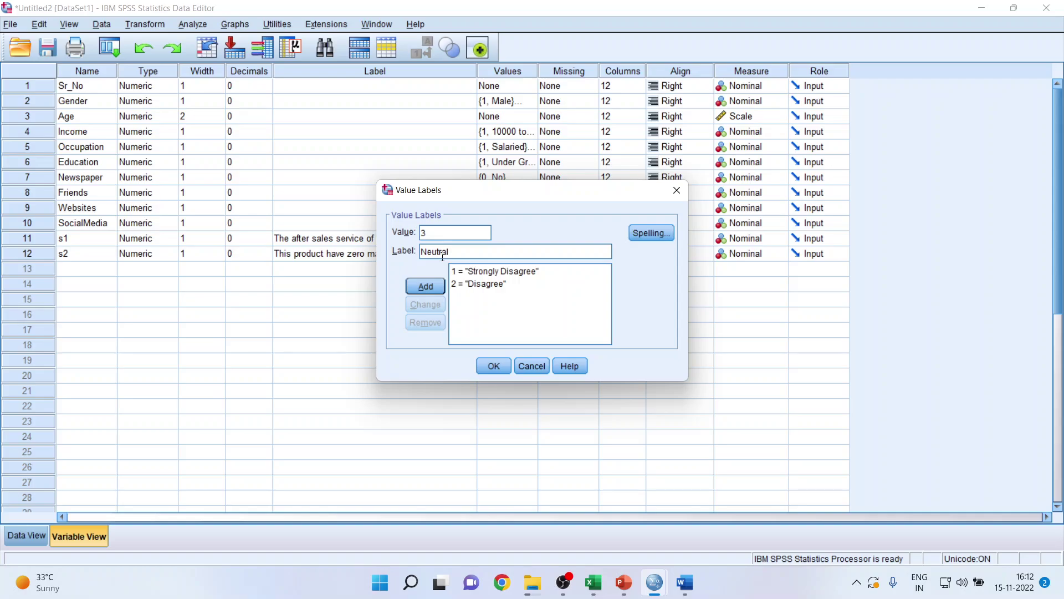
pyautogui.click(435, 287)
# Add 4 Agree and 5 Strongly Agree to s1's value labels and confirm
pyautogui.write('4')
pyautogui.click(434, 250)
pyautogui.write('Agree')
pyautogui.click(434, 283)
pyautogui.write('5')
pyautogui.click(430, 252)
pyautogui.write('St')
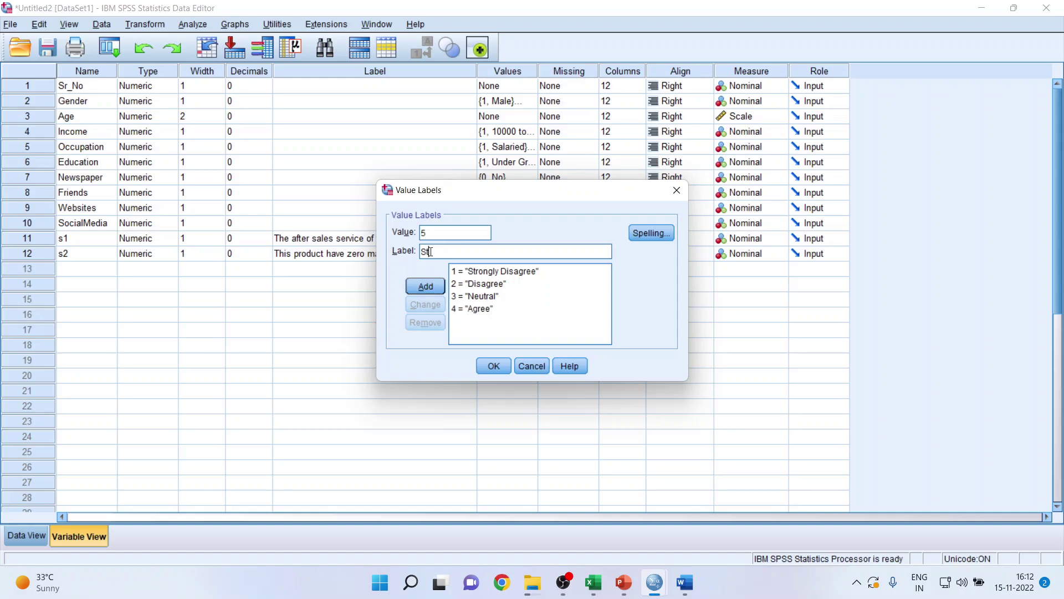
pyautogui.write('rongly Agree')
pyautogui.click(431, 290)
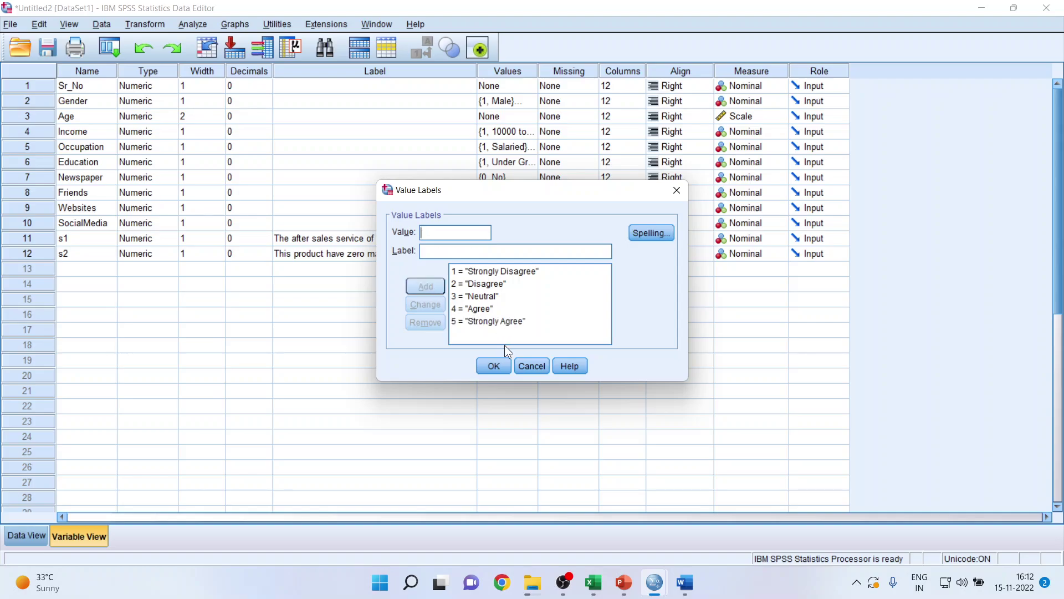
pyautogui.click(501, 361)
# Copy s1's Values cell and paste it into s2's Values cell
pyautogui.rightClick(508, 242)
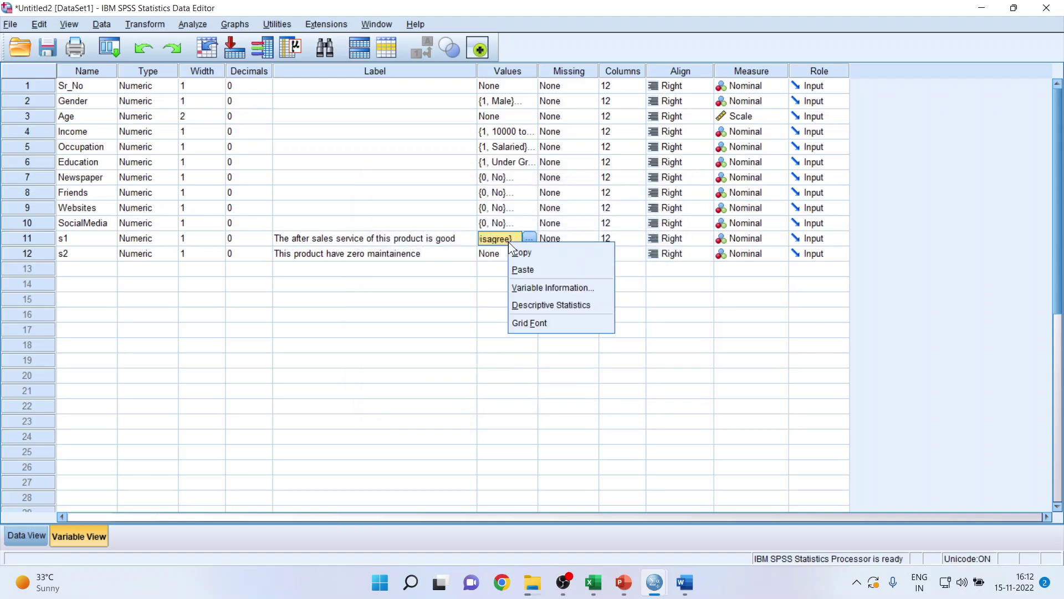
pyautogui.click(521, 256)
pyautogui.click(499, 257)
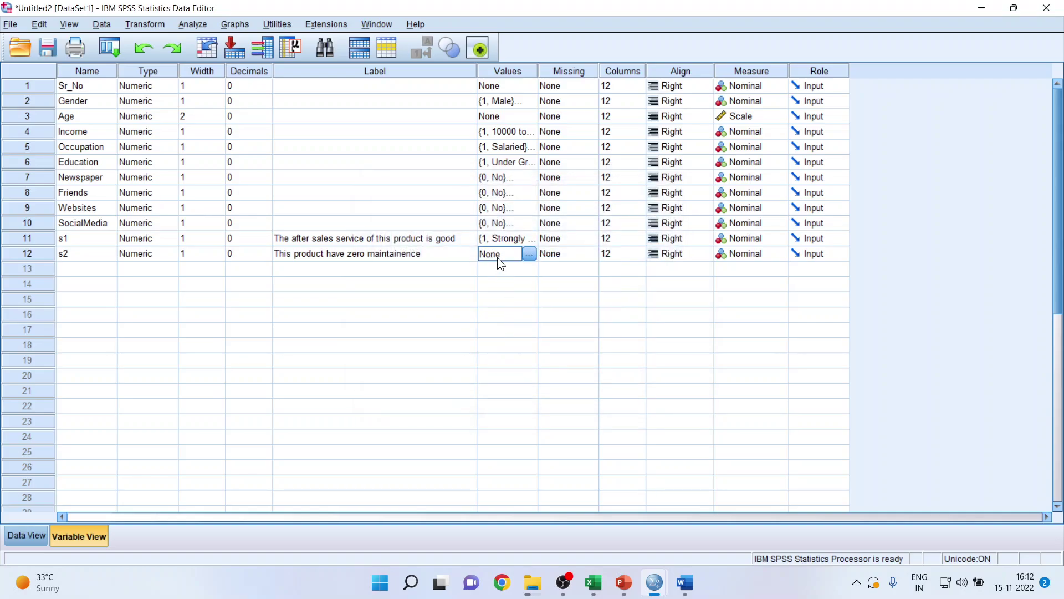
pyautogui.hotkey('ctrl', 'v')
# Show value labels instead of numeric codes in Data View, then return to Variable View
pyautogui.click(521, 331)
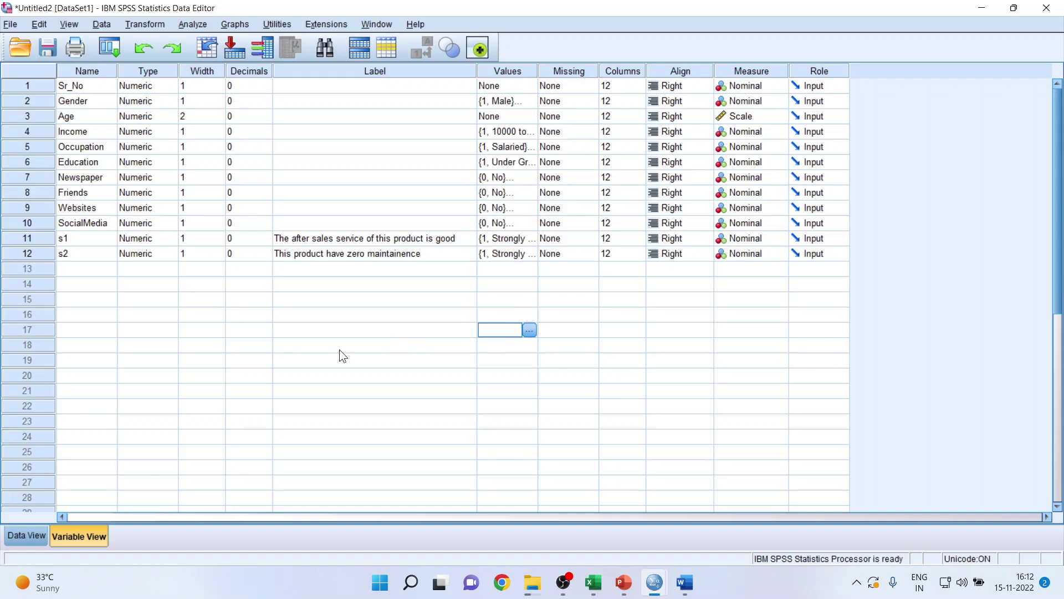
pyautogui.click(29, 536)
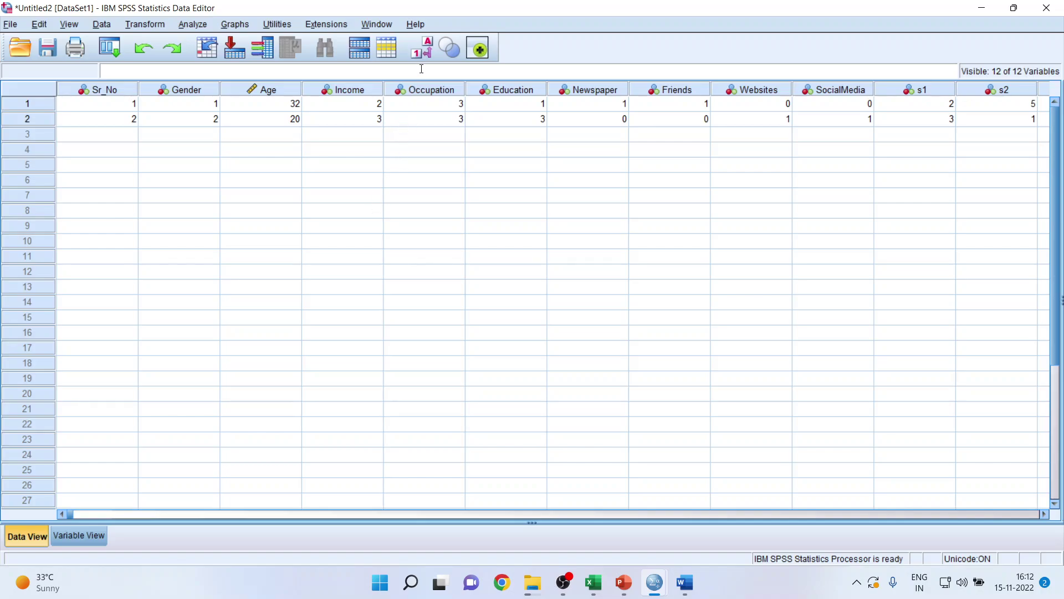
pyautogui.click(422, 50)
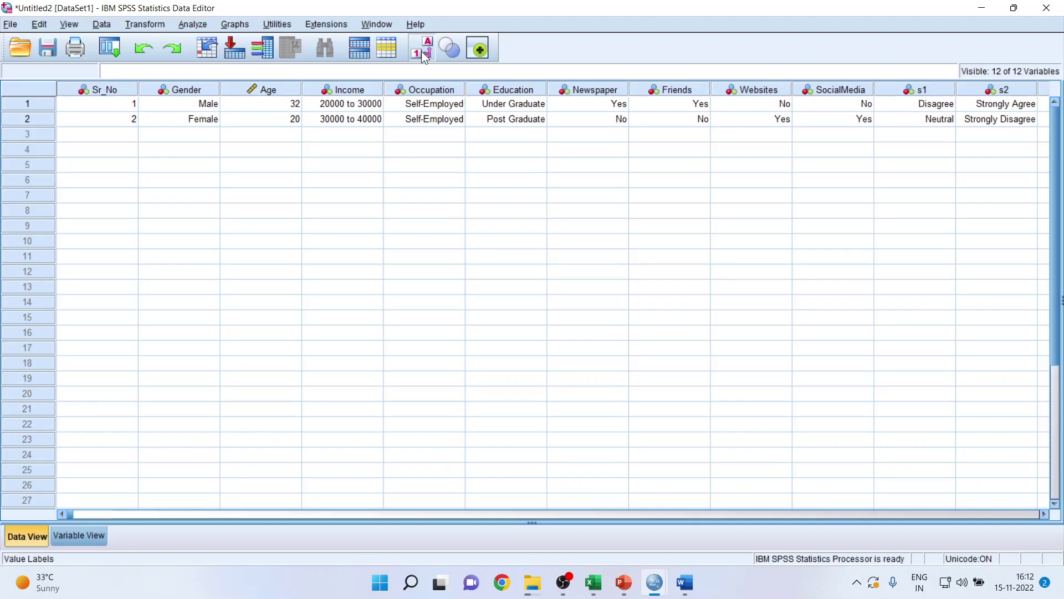
pyautogui.click(82, 543)
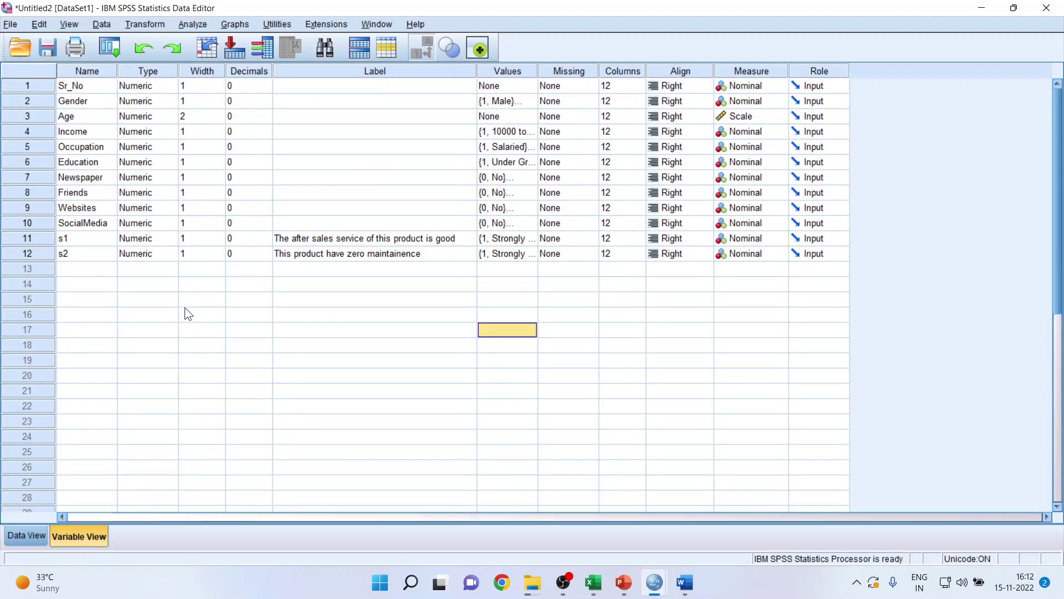
# Keep s1 Numeric with Nominal measure, then bring up File > Import Data formats
pyautogui.click(143, 241)
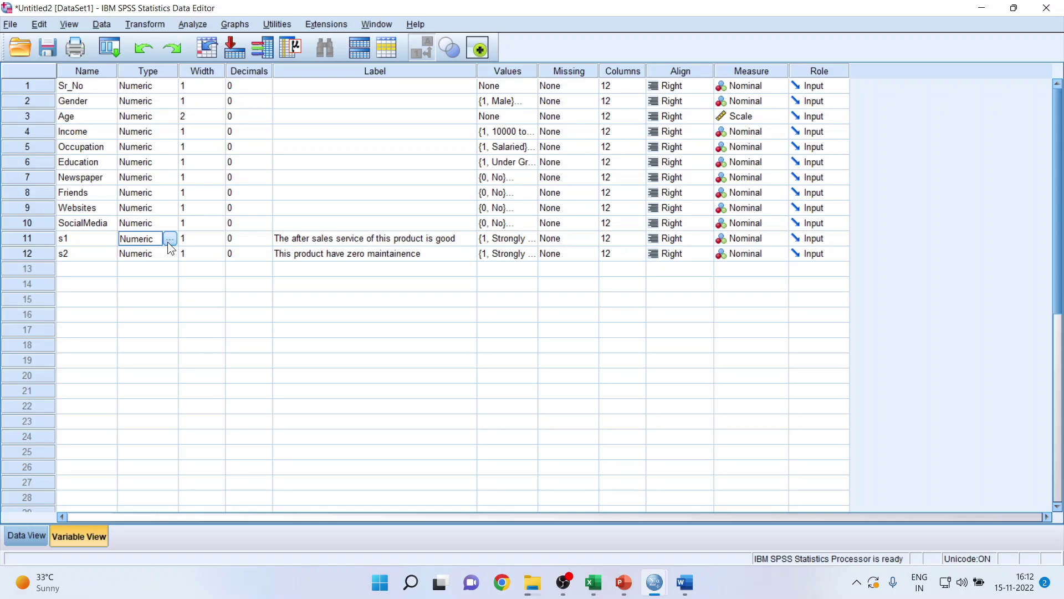
pyautogui.click(170, 239)
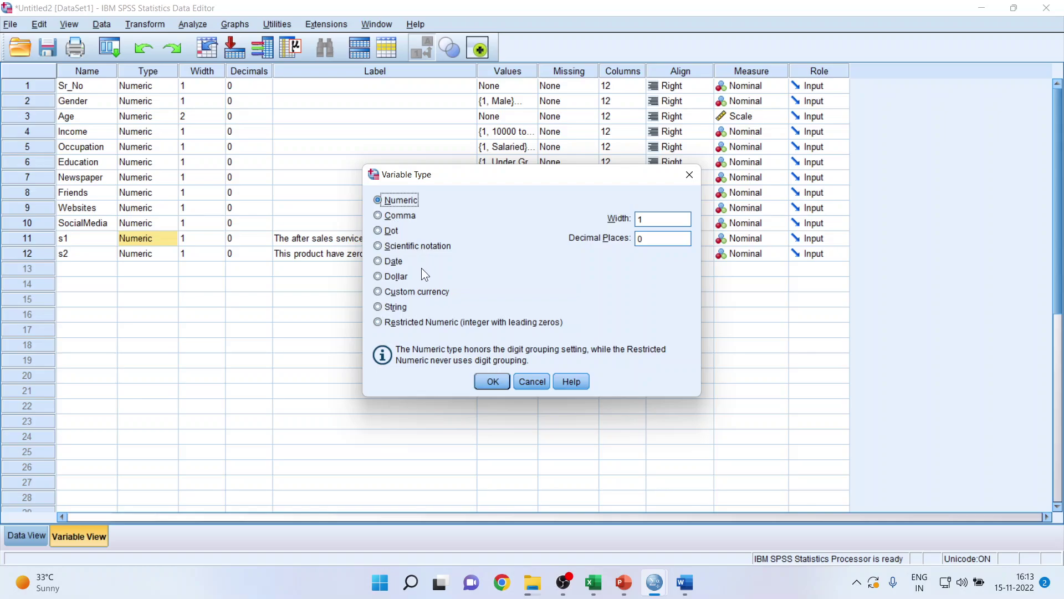
pyautogui.click(491, 382)
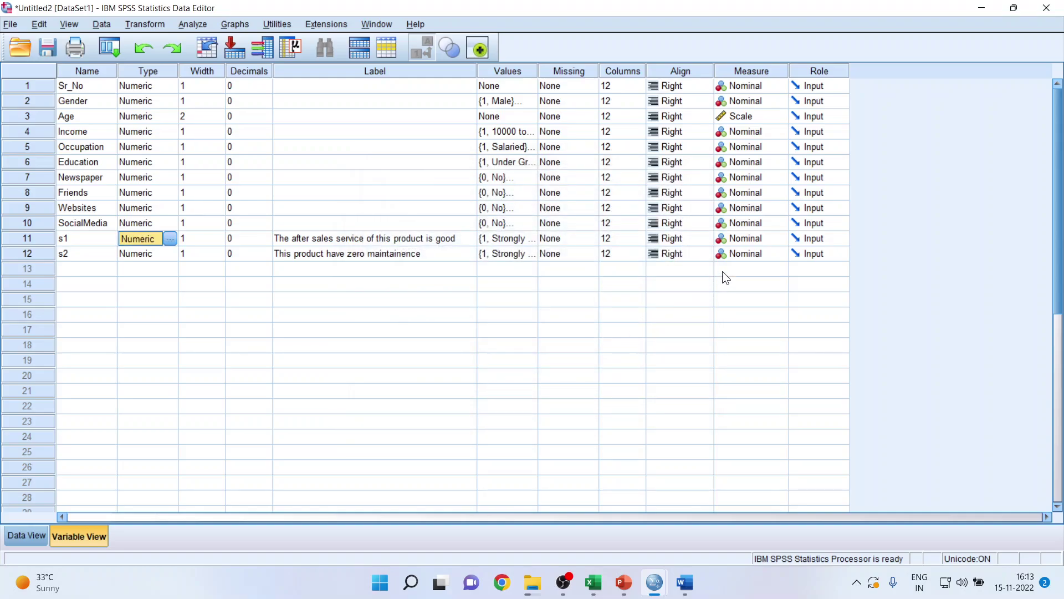
pyautogui.click(734, 239)
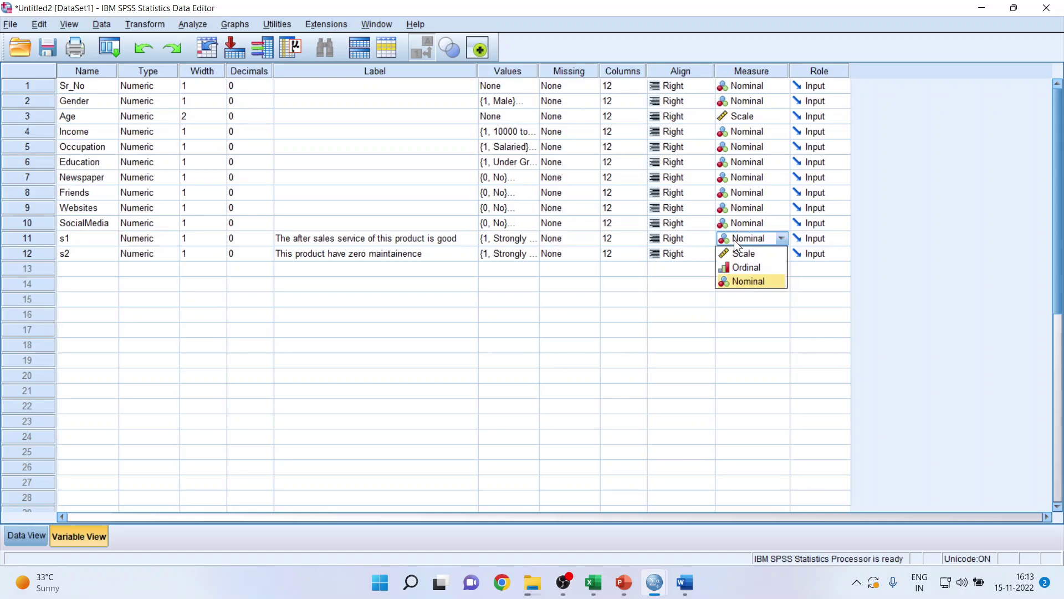
pyautogui.click(751, 277)
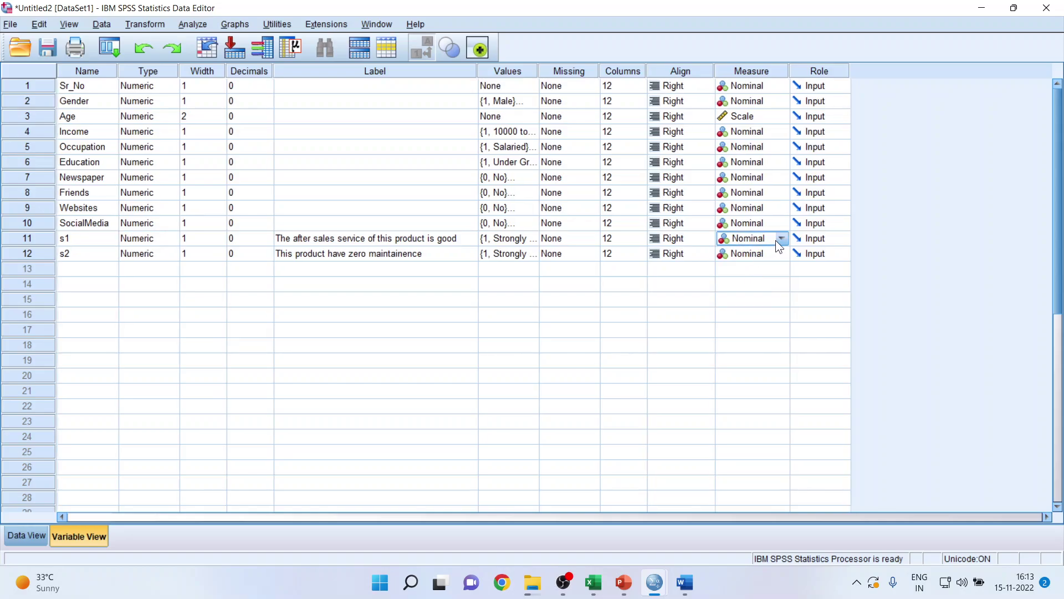
pyautogui.click(781, 239)
pyautogui.click(769, 280)
pyautogui.click(10, 25)
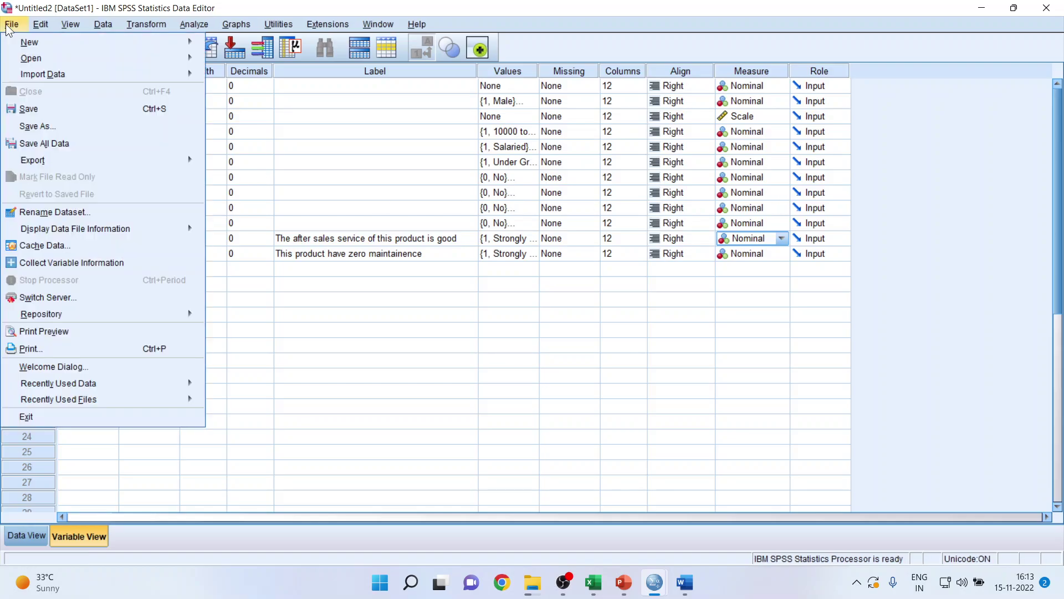
pyautogui.moveTo(39, 76)
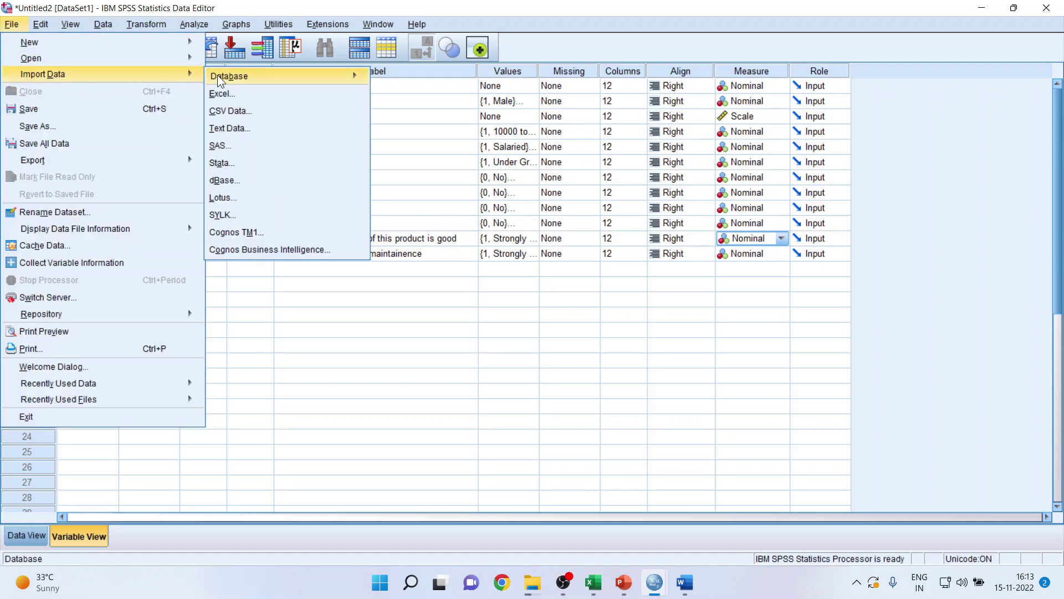